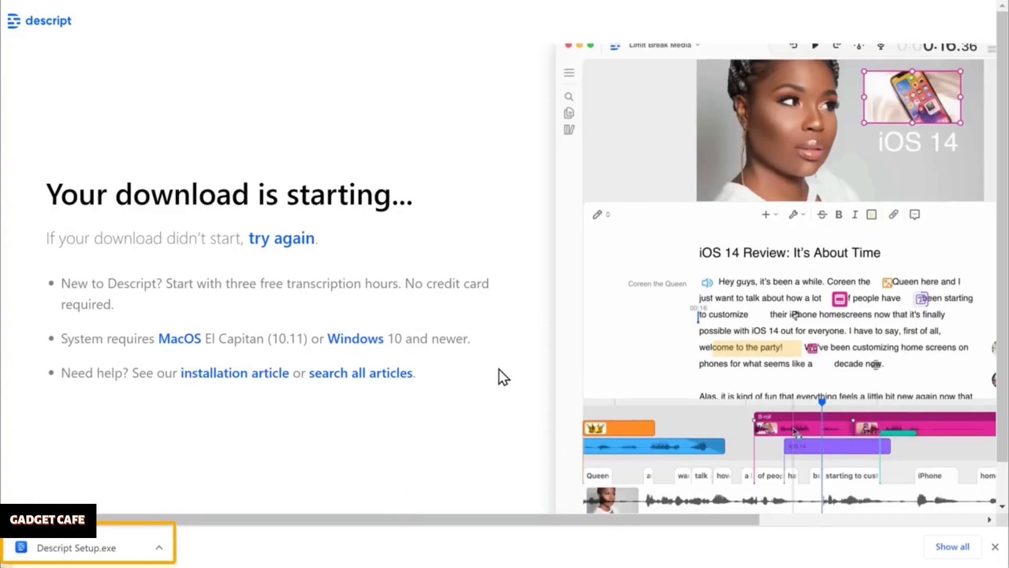
- Run the downloaded Descript Setup.exe, sign in to Descript and allow the browser to open the application
{"action": "left_click", "coordinate": [119, 549]}
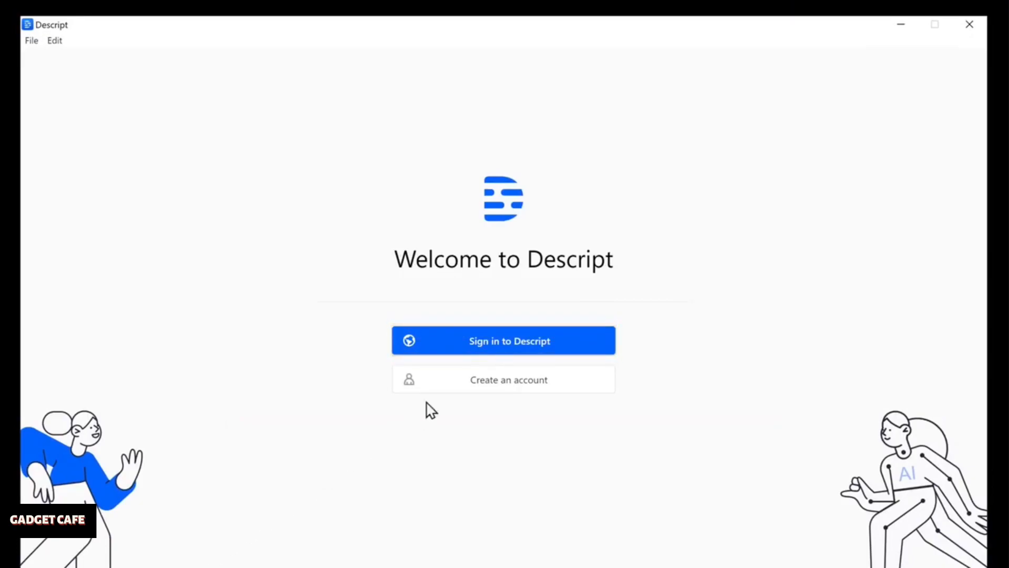
{"action": "left_click", "coordinate": [507, 346]}
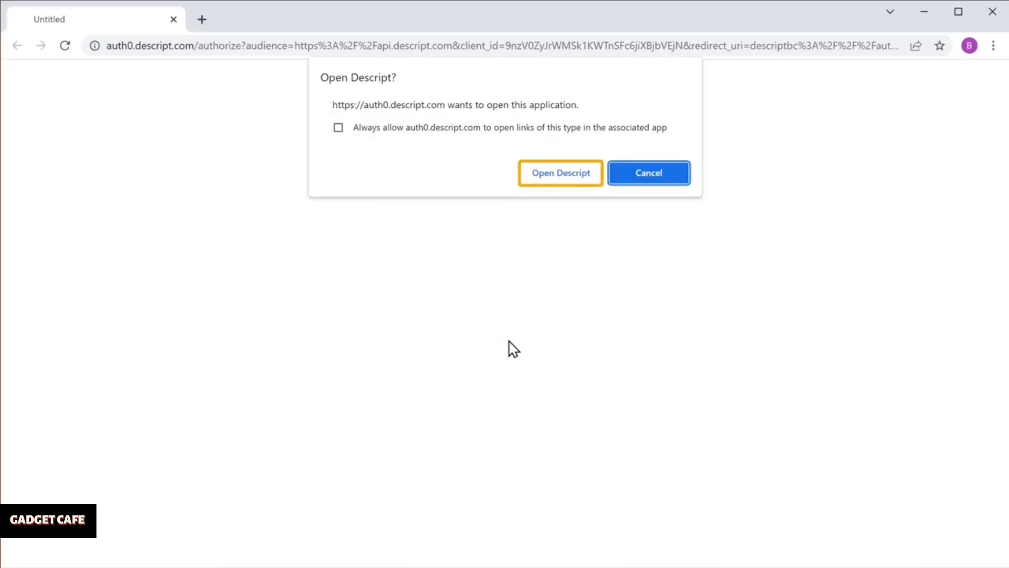
{"action": "left_click", "coordinate": [557, 180]}
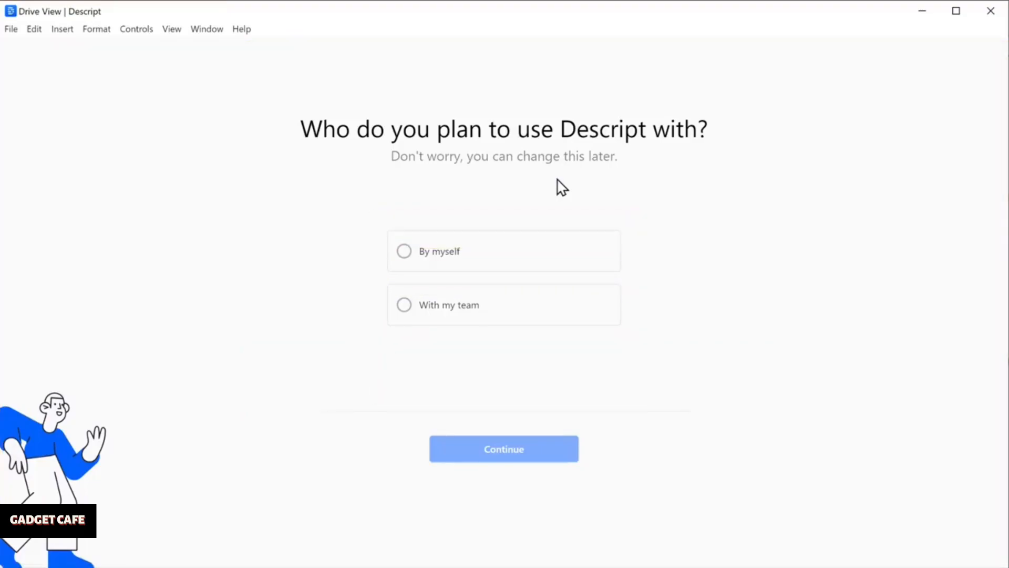
- Complete the onboarding by choosing to use the program by myself and skipping the question about planned uses
{"action": "left_click", "coordinate": [404, 252]}
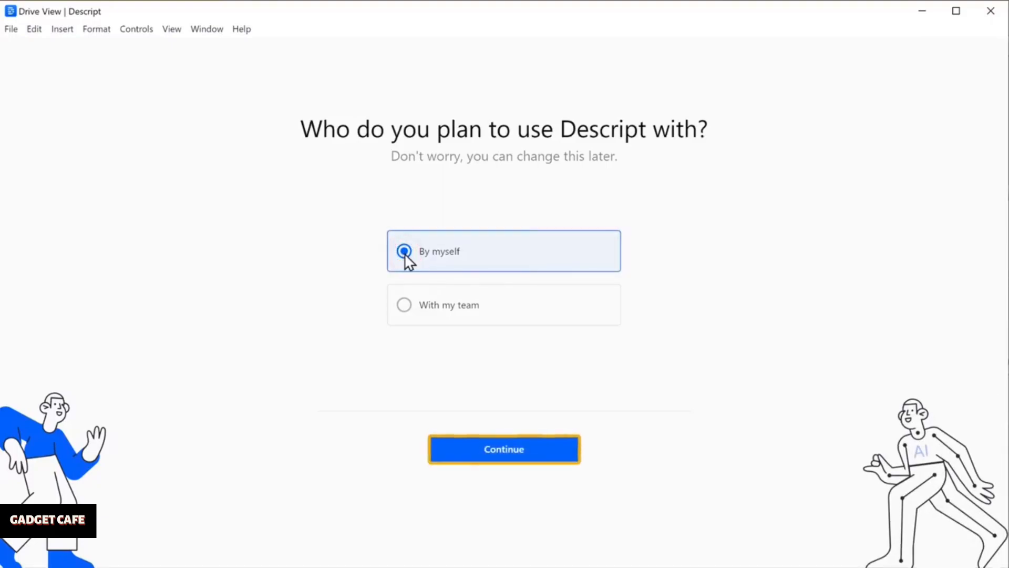
{"action": "left_click", "coordinate": [504, 463]}
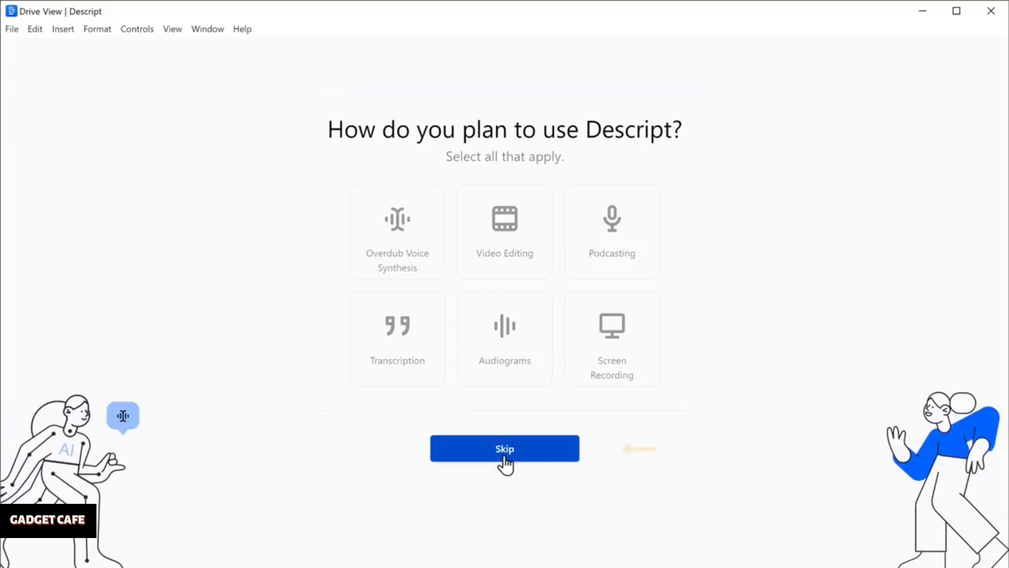
{"action": "left_click", "coordinate": [504, 456]}
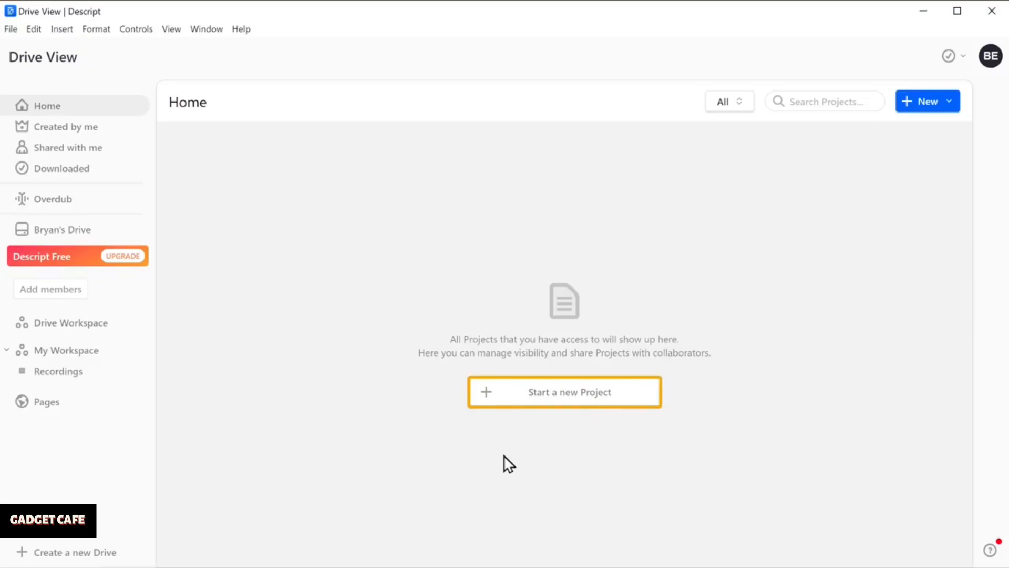
- Create a new project named "Generating AI Voice For Text" in My Workspace
{"action": "left_click", "coordinate": [564, 401]}
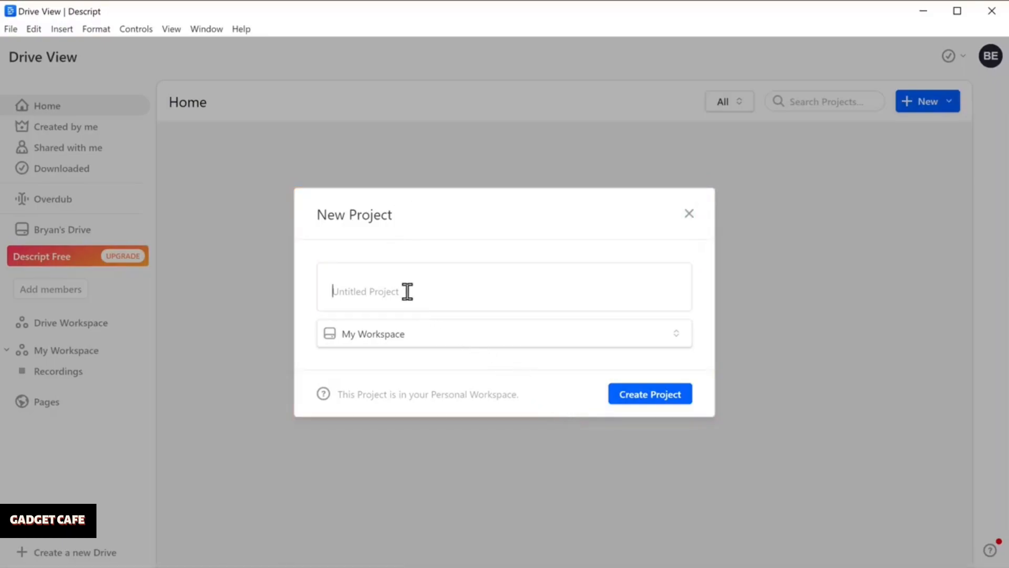
{"action": "type", "text": "Ge"}
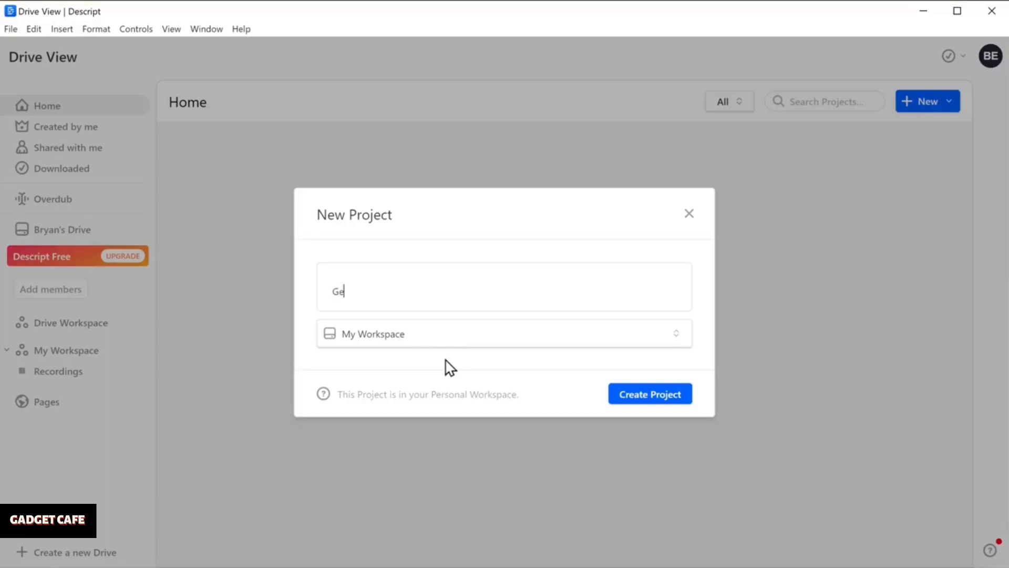
{"action": "type", "text": "nerating AI Voice For Text"}
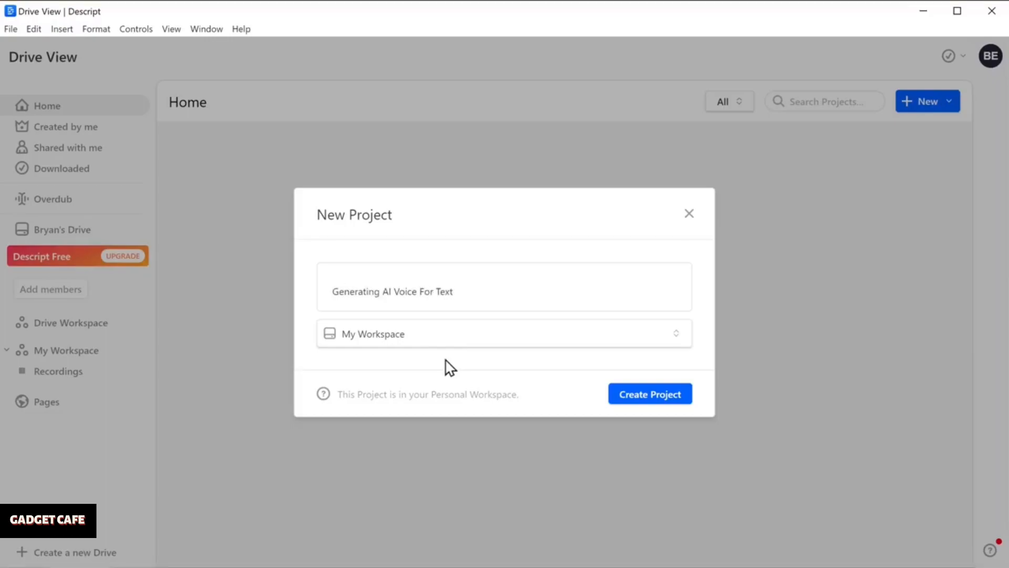
{"action": "key", "text": "Tab"}
{"action": "left_click", "coordinate": [651, 400]}
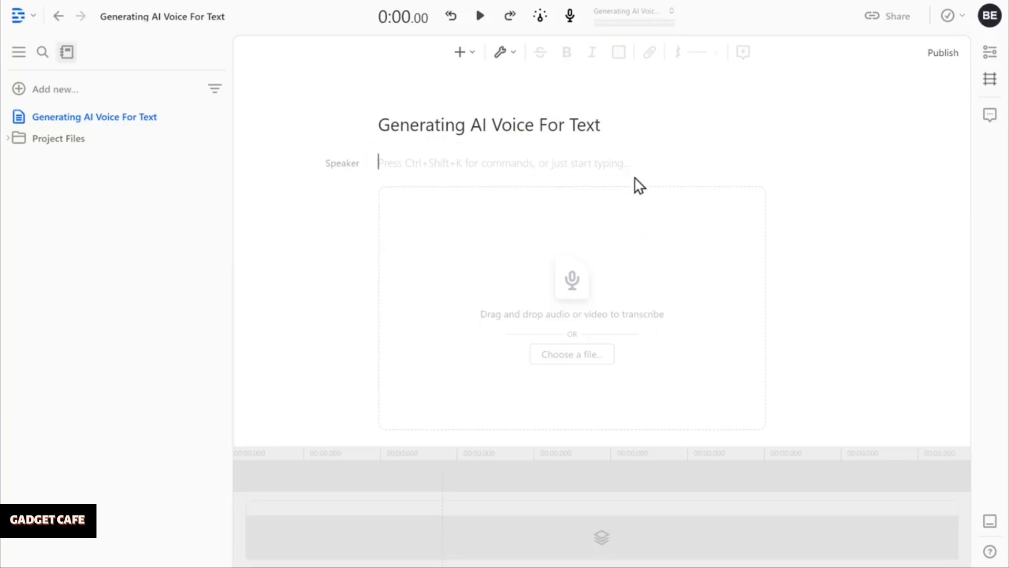
- Write the script's opening words "Hey guys today, we have reached a mi" directly in the project
{"action": "type", "text": "Hey guys today, we have re"}
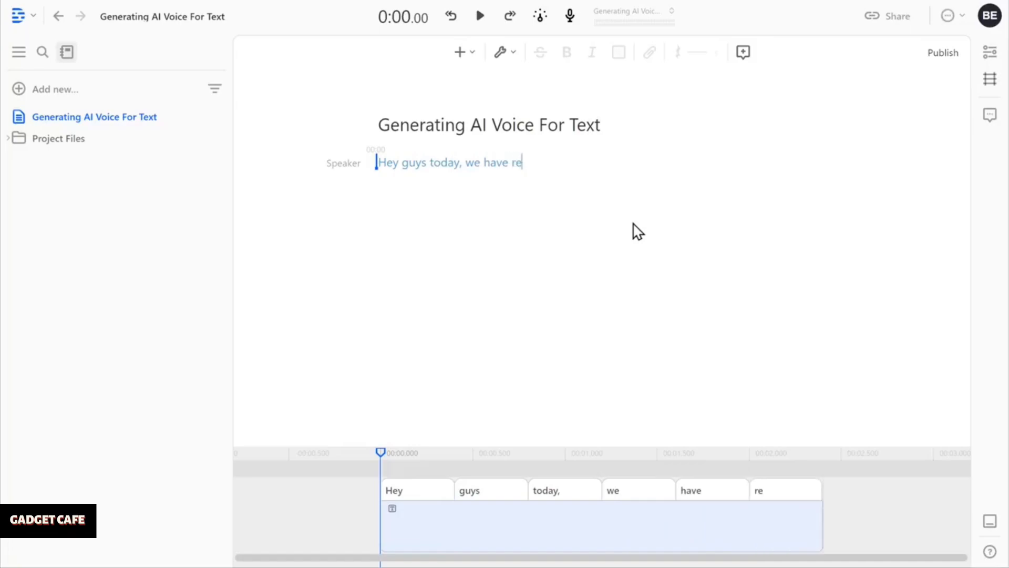
{"action": "type", "text": "ached a mi"}
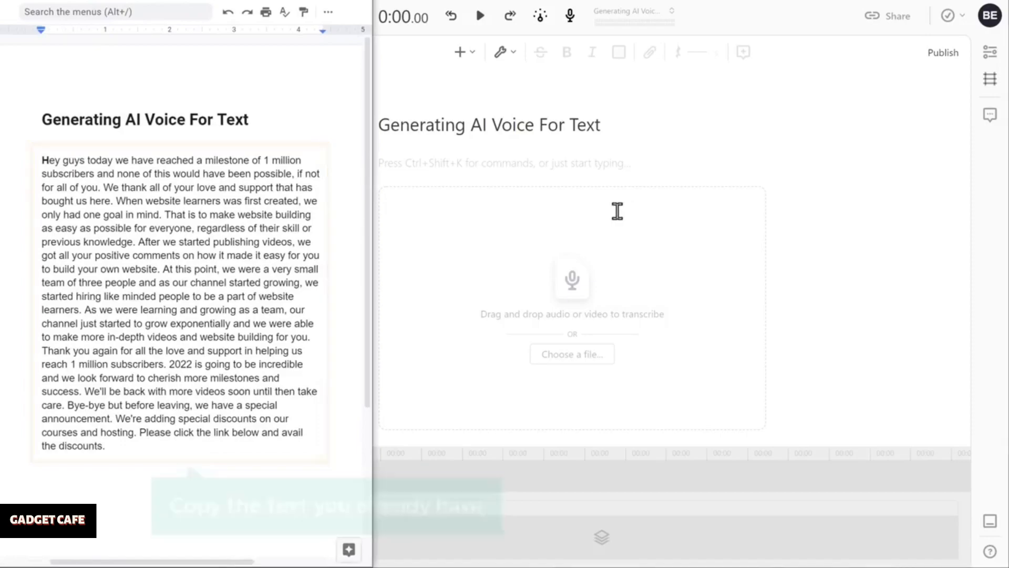
- Copy the whole body paragraph from the "Generating AI Voice For Text" document and paste it into the empty project script
{"action": "triple_click", "coordinate": [38, 160]}
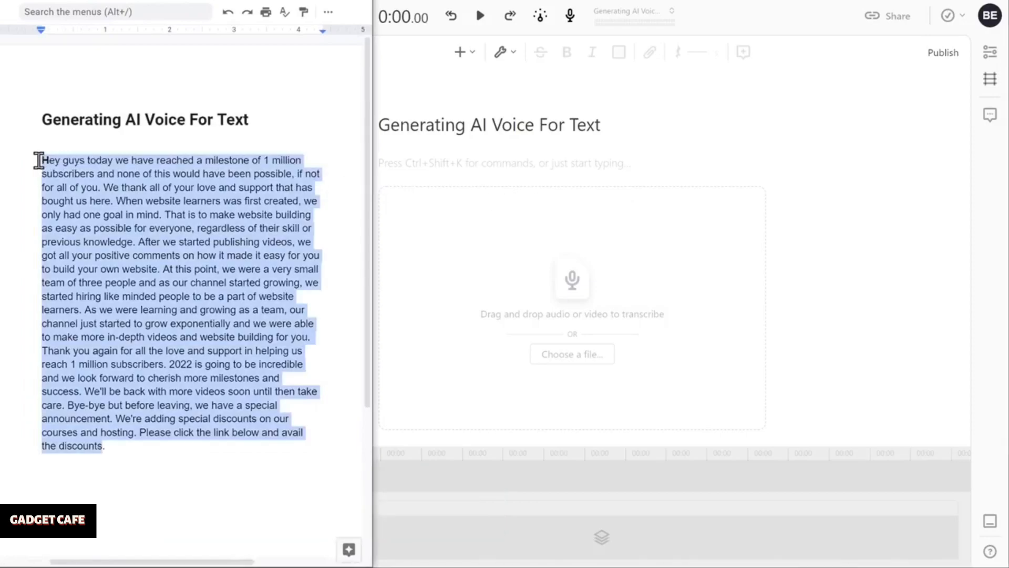
{"action": "right_click", "coordinate": [39, 160]}
{"action": "left_click", "coordinate": [73, 200]}
{"action": "left_click", "coordinate": [73, 208]}
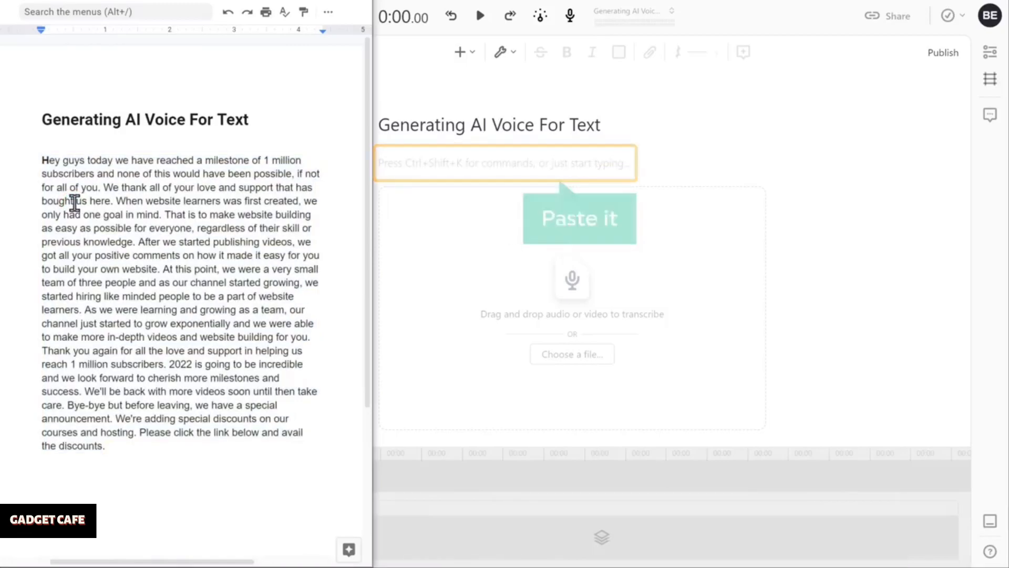
{"action": "right_click", "coordinate": [380, 162]}
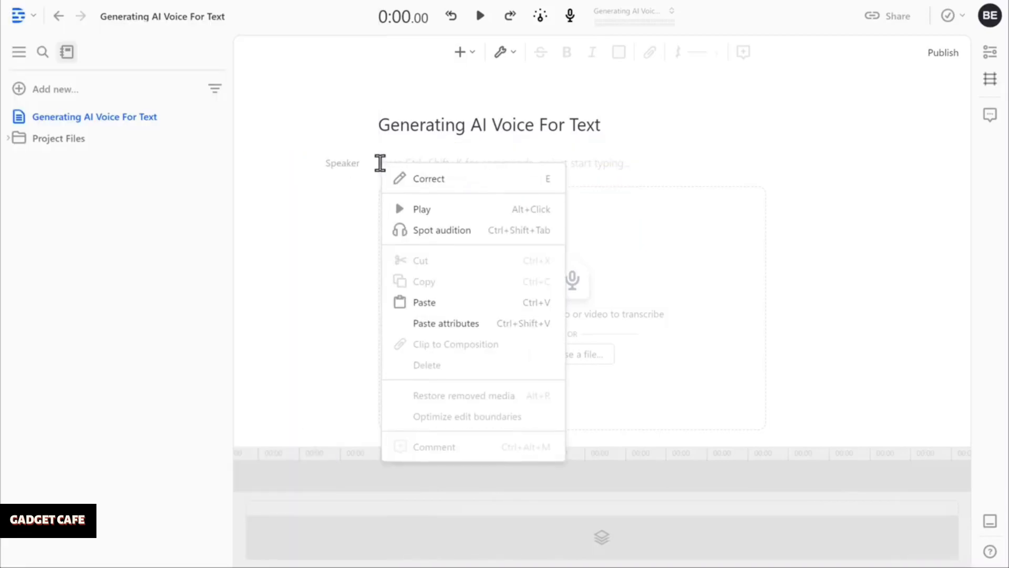
{"action": "left_click", "coordinate": [423, 303]}
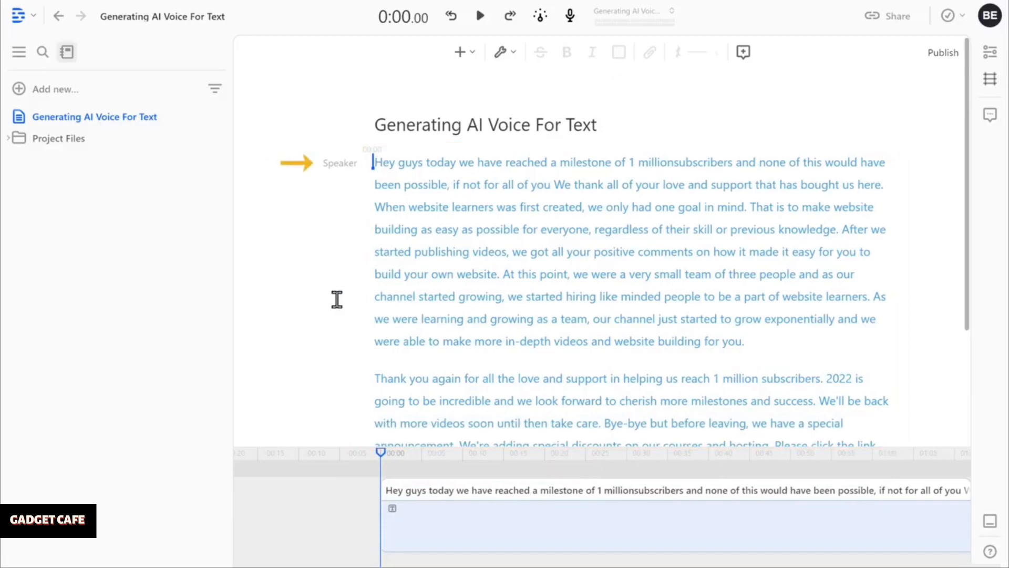
- Sample the stock voices, assign Ethan as the script's speaker and play back part of the generated narration
{"action": "left_click", "coordinate": [338, 167]}
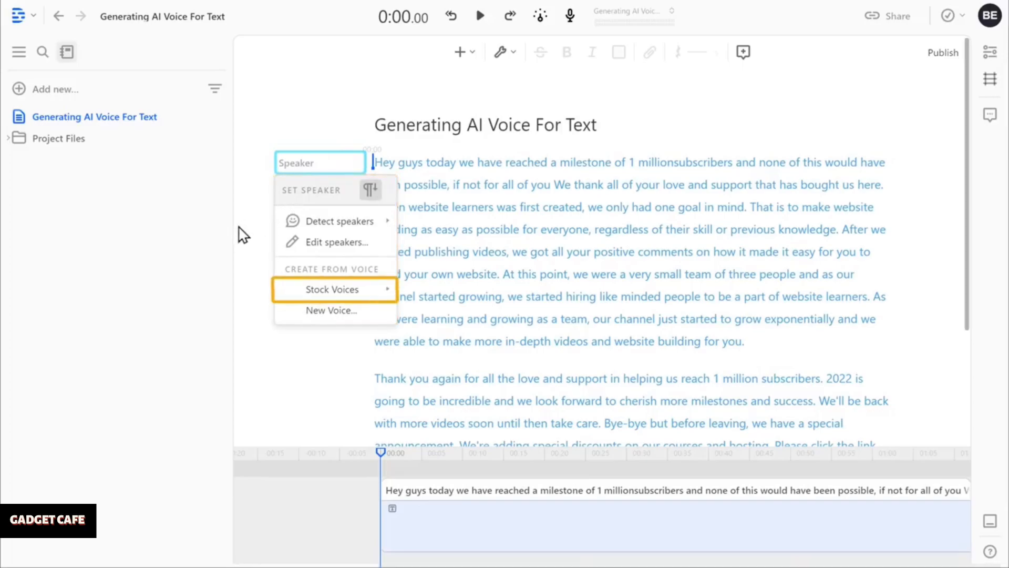
{"action": "mouse_move", "coordinate": [326, 294]}
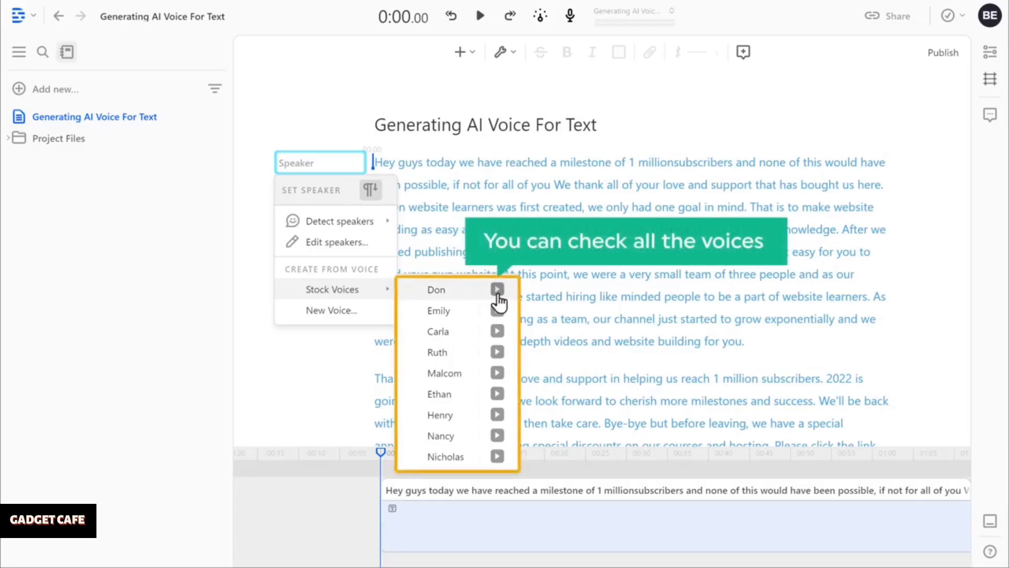
{"action": "left_click", "coordinate": [497, 395]}
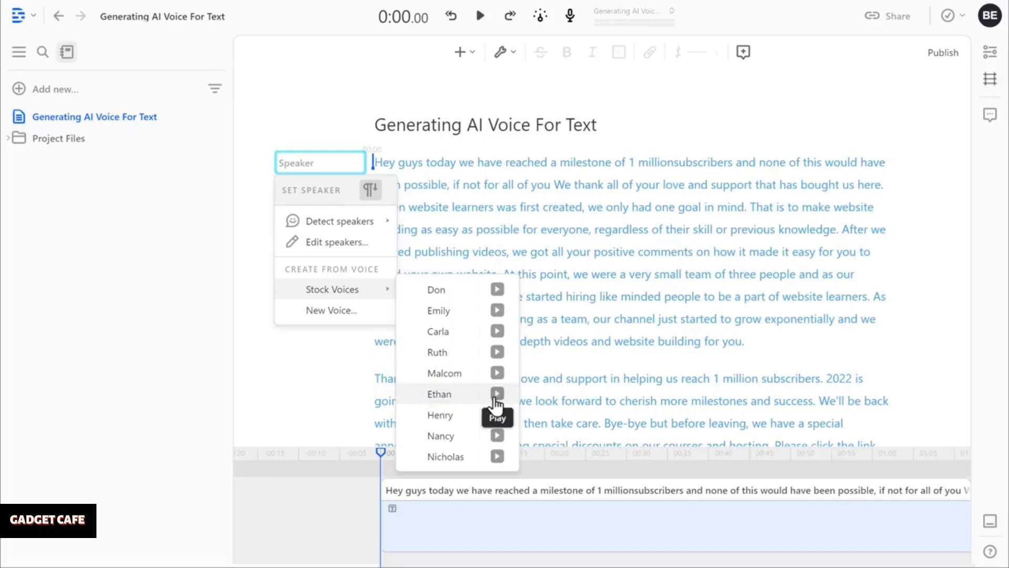
{"action": "left_click", "coordinate": [443, 401]}
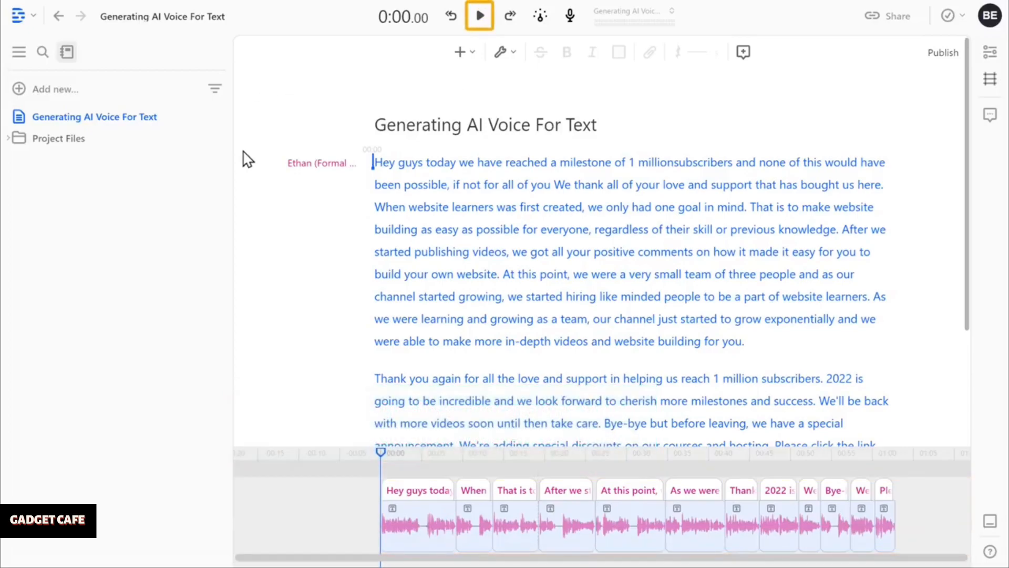
{"action": "left_click", "coordinate": [479, 23]}
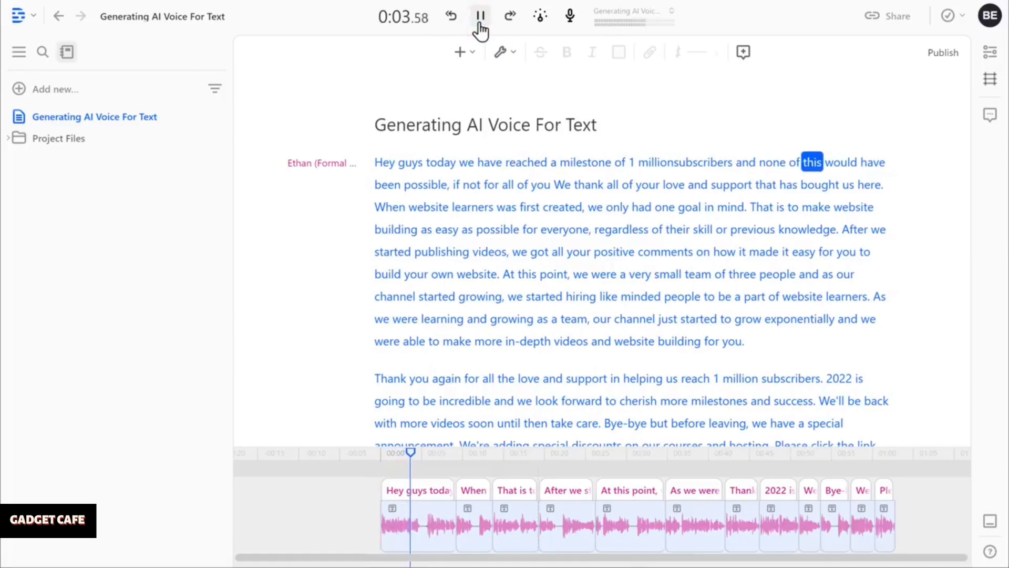
{"action": "left_click", "coordinate": [479, 24]}
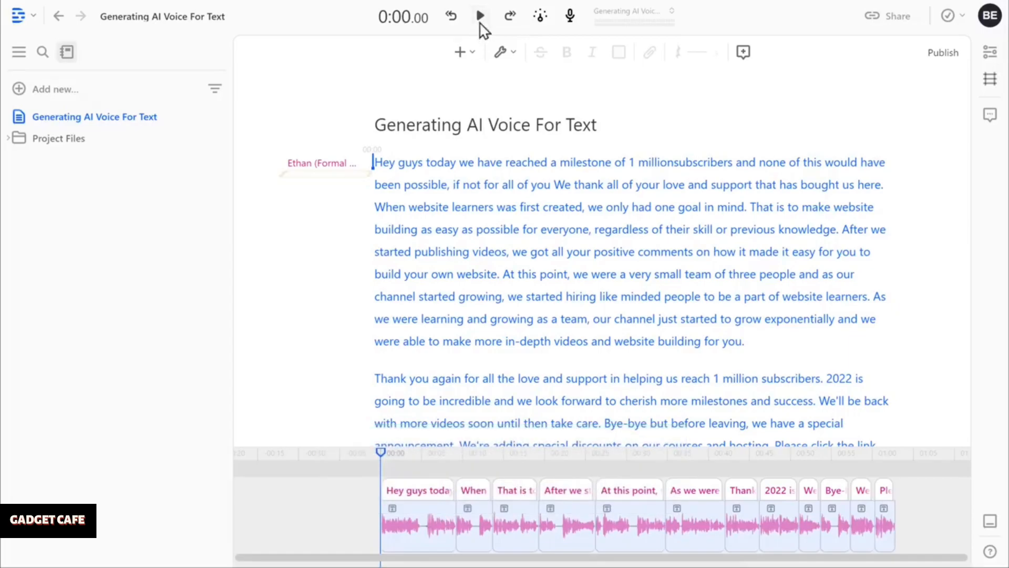
- Sample Ethan's voice styles, set the speaker's style to Formal 3 and play back the narration
{"action": "left_click", "coordinate": [308, 164]}
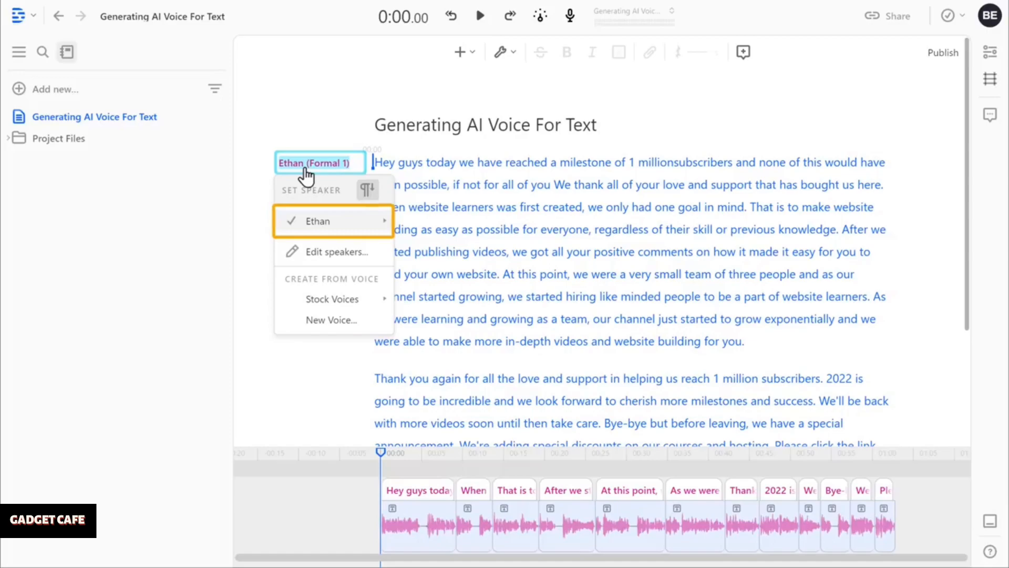
{"action": "mouse_move", "coordinate": [335, 231]}
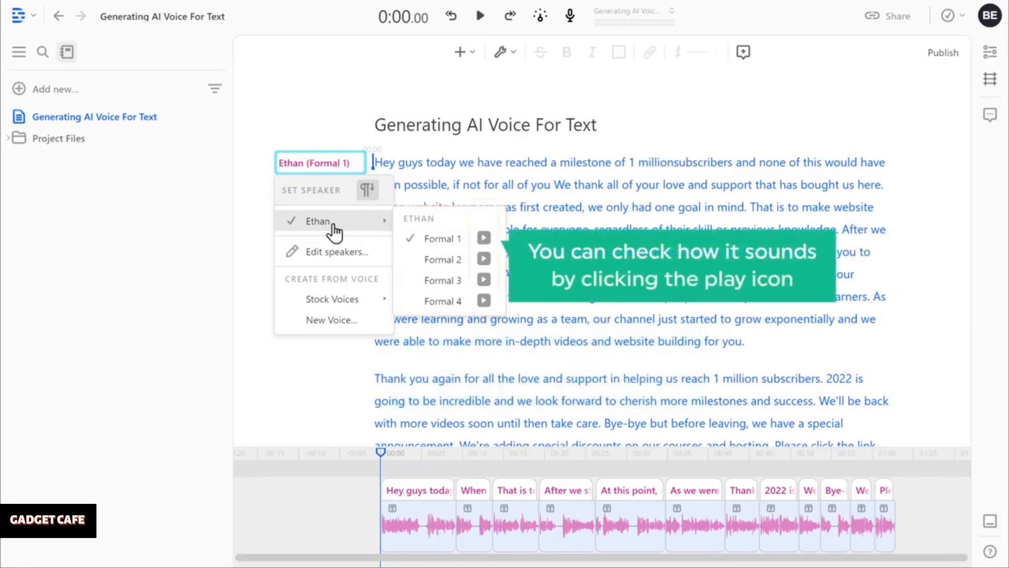
{"action": "left_click", "coordinate": [484, 260]}
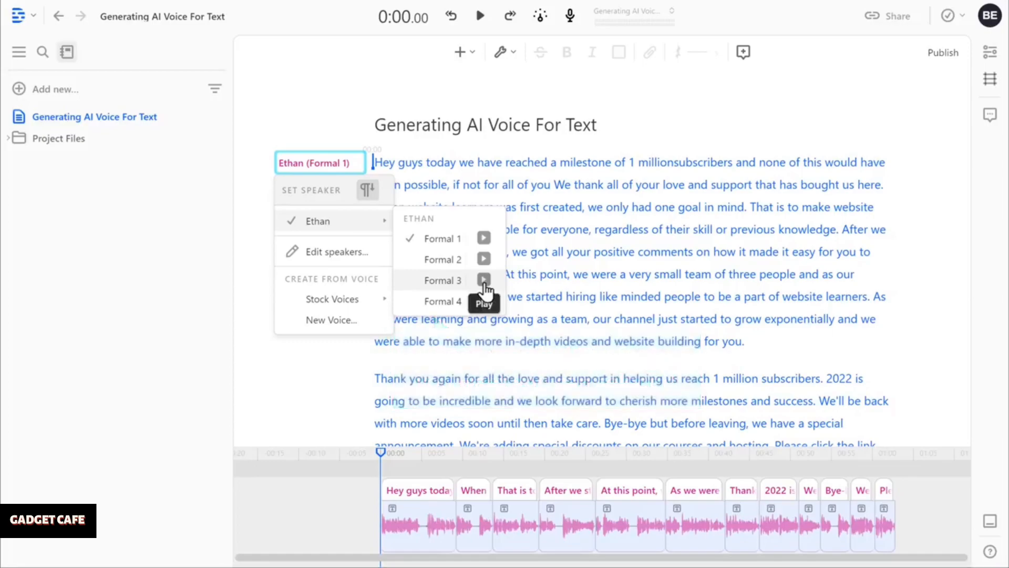
{"action": "left_click", "coordinate": [442, 283]}
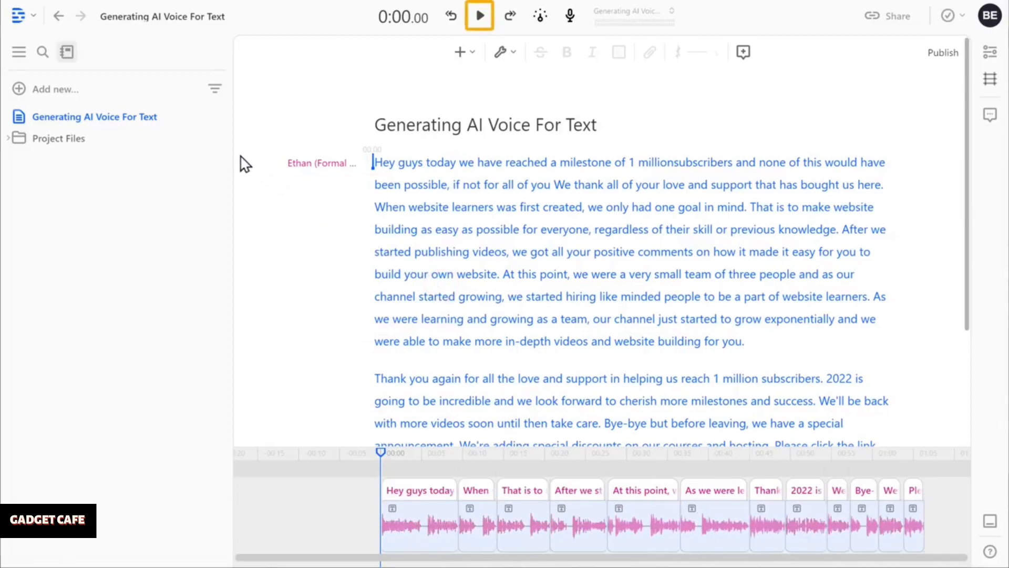
{"action": "left_click", "coordinate": [479, 24]}
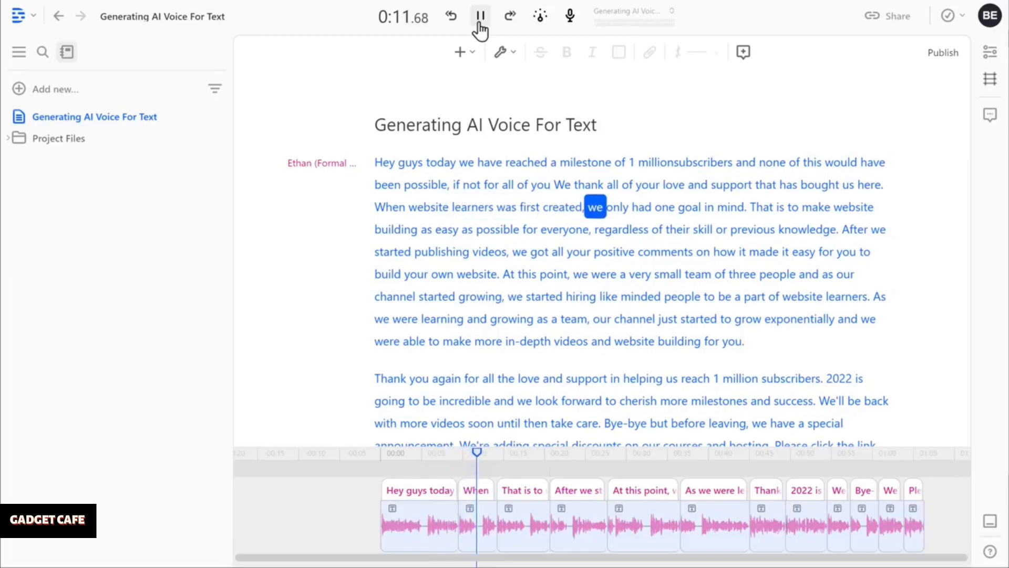
{"action": "left_click", "coordinate": [480, 23]}
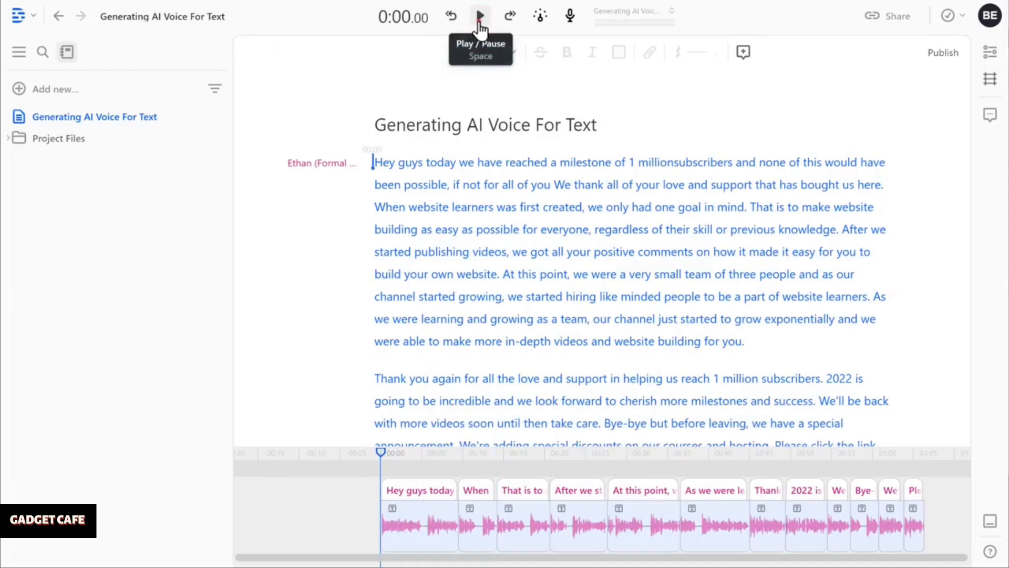
{"action": "left_click", "coordinate": [480, 23]}
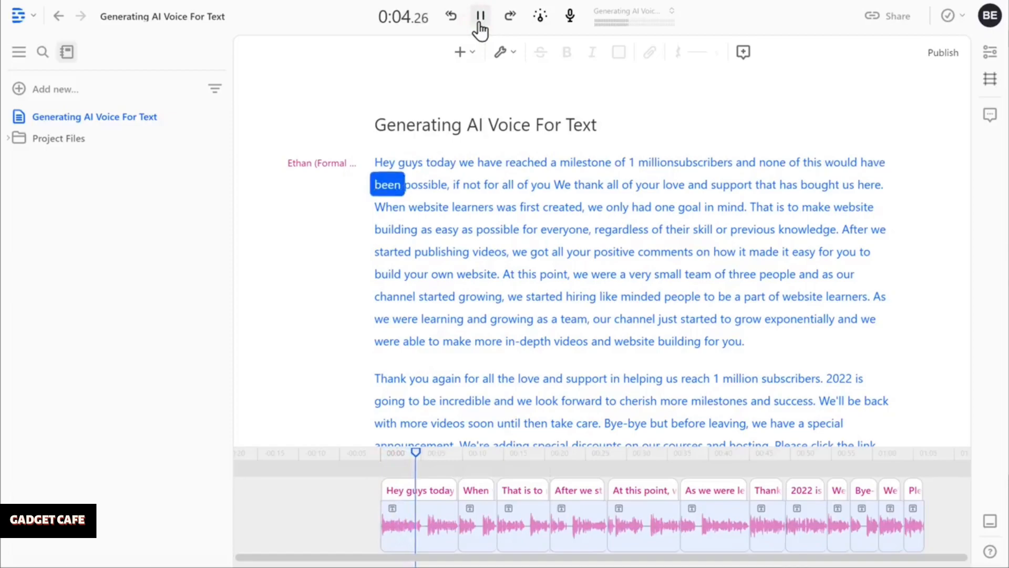
{"action": "left_click", "coordinate": [479, 23]}
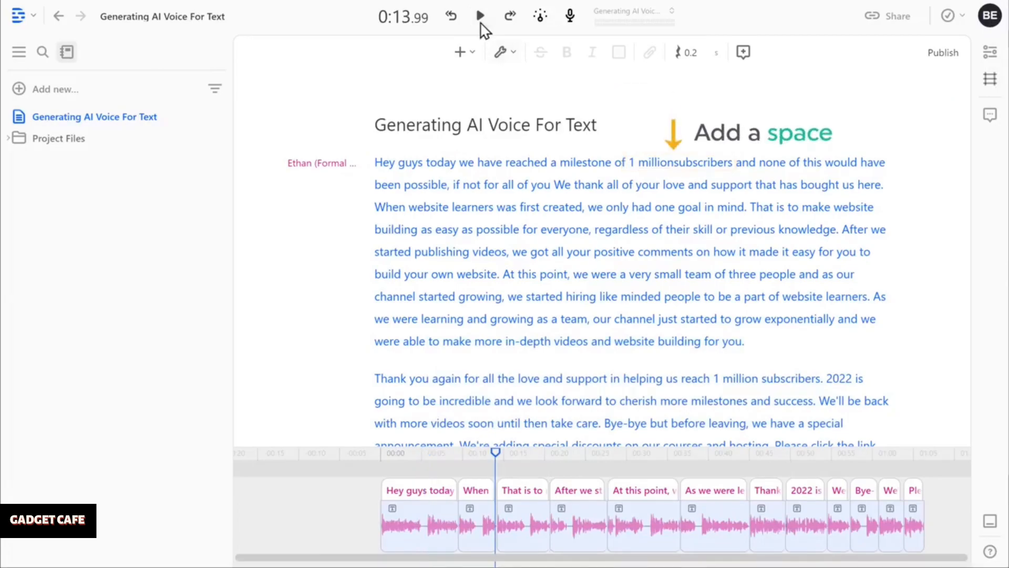
- Correct the script with a space between "million" and "subscribers", a comma after "Hey guys" and a full stop after "all of you"
{"action": "left_click", "coordinate": [676, 161]}
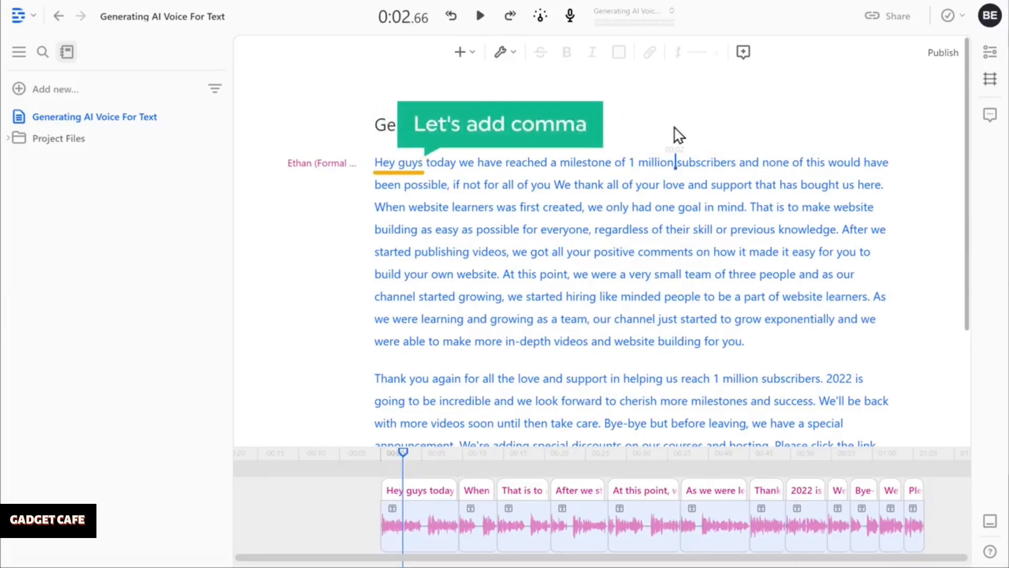
{"action": "left_click", "coordinate": [427, 162]}
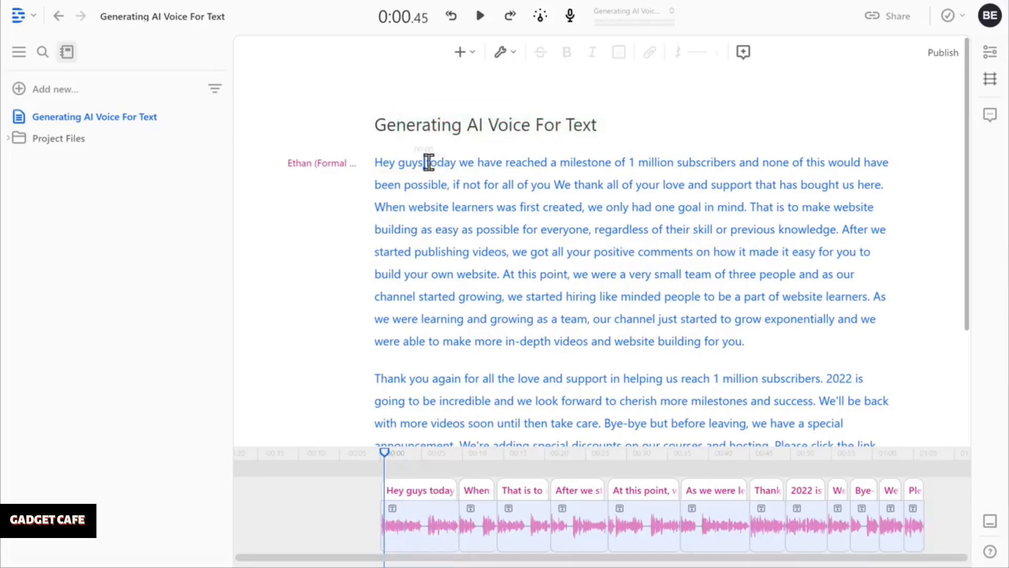
{"action": "type", "text": ","}
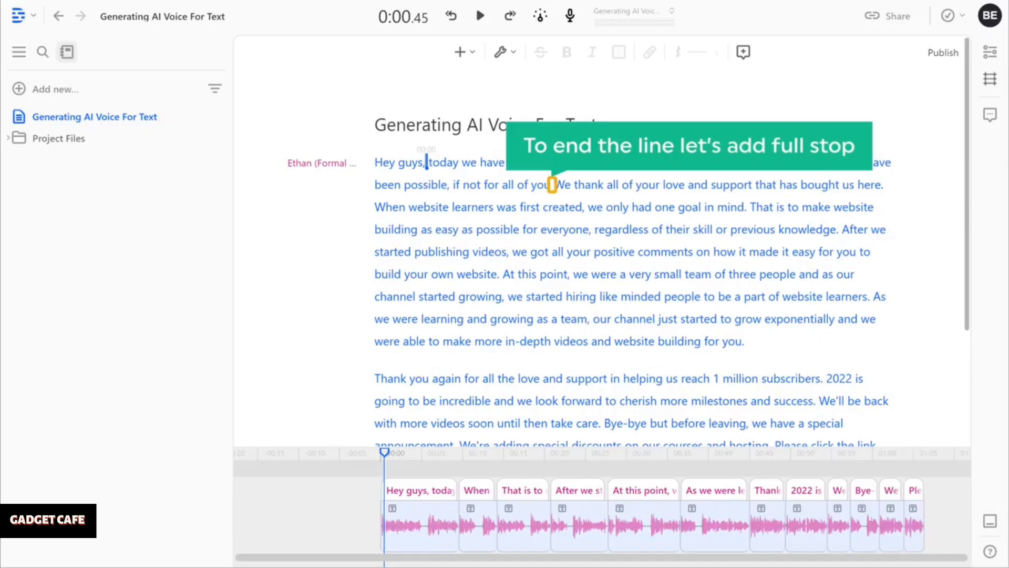
{"action": "left_click", "coordinate": [551, 184]}
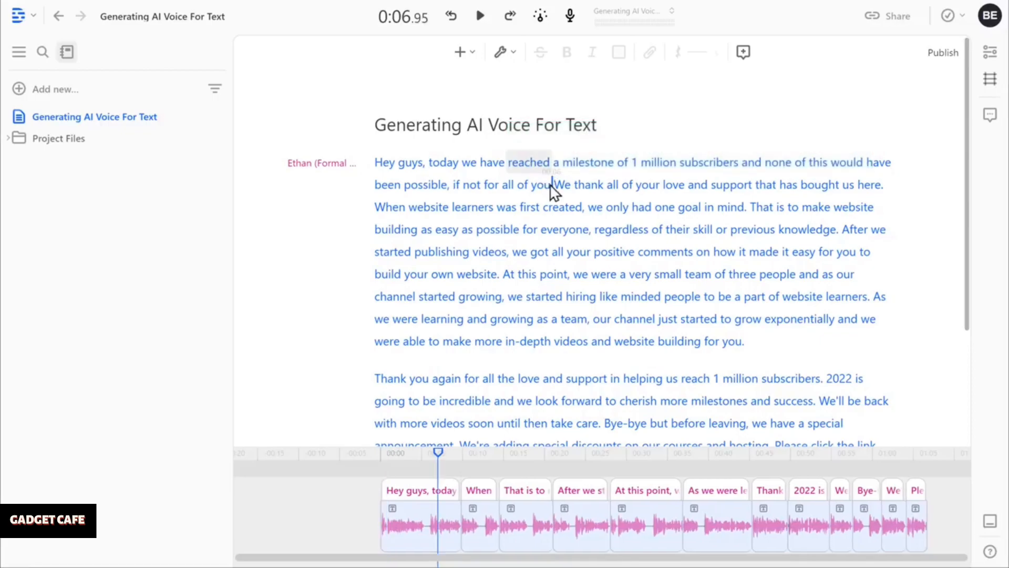
{"action": "type", "text": "."}
{"action": "key", "text": "ctrl+Home"}
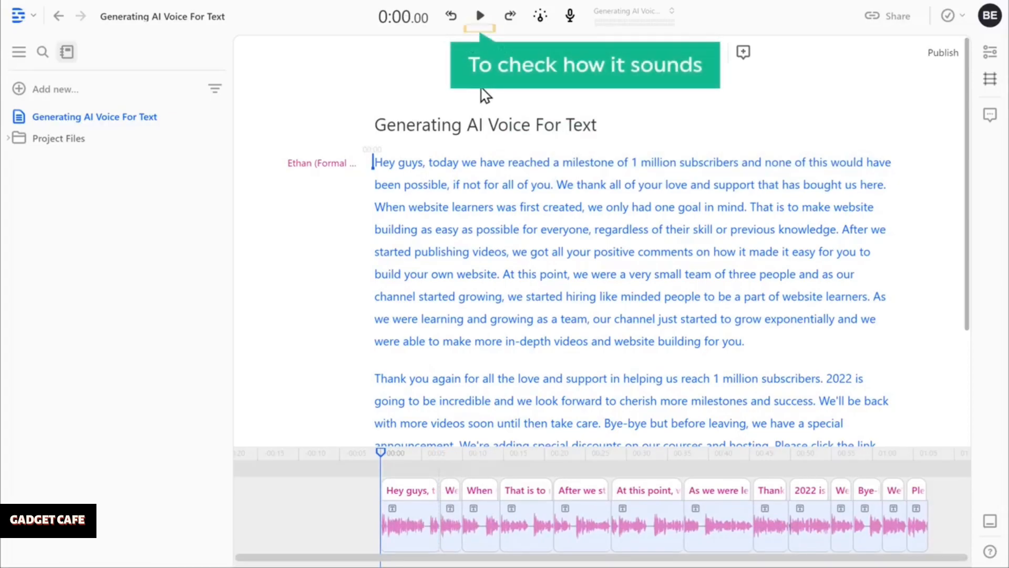
- Split the script into short paragraphs, starting a new one at "We thank all of your love", playing the narration before and after
{"action": "left_click", "coordinate": [480, 22]}
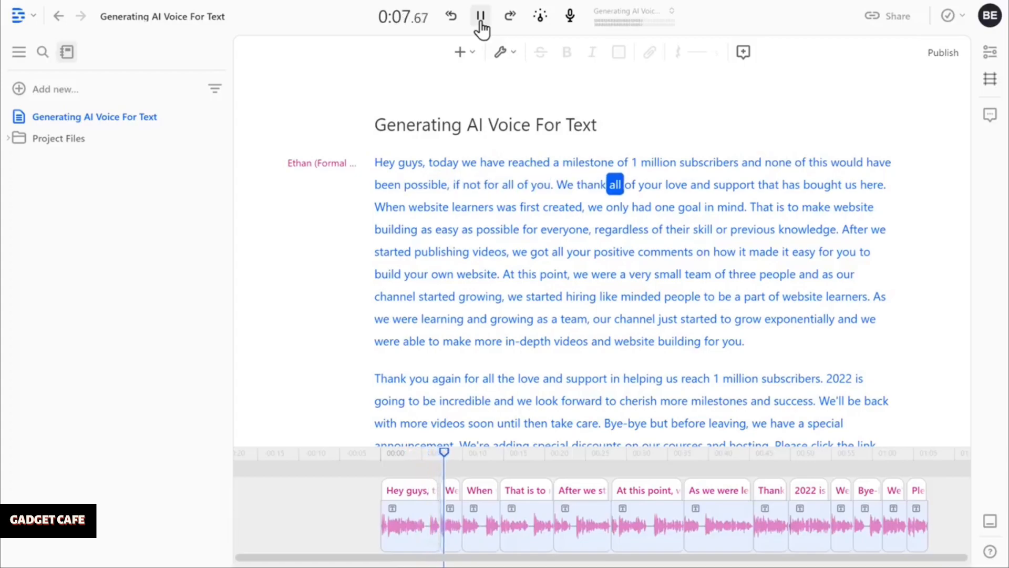
{"action": "left_click", "coordinate": [480, 24]}
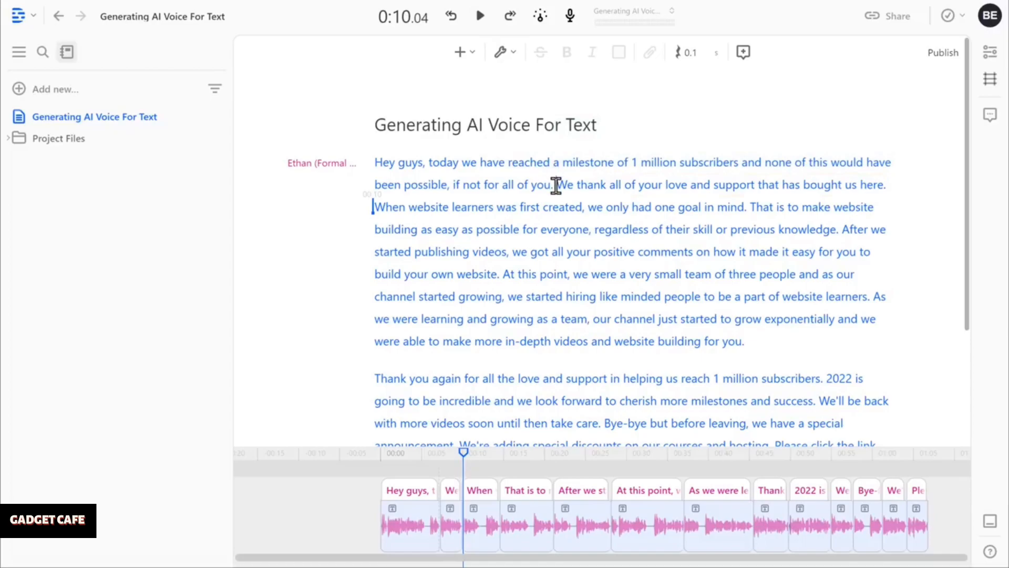
{"action": "left_click", "coordinate": [556, 185]}
{"action": "key", "text": "Return"}
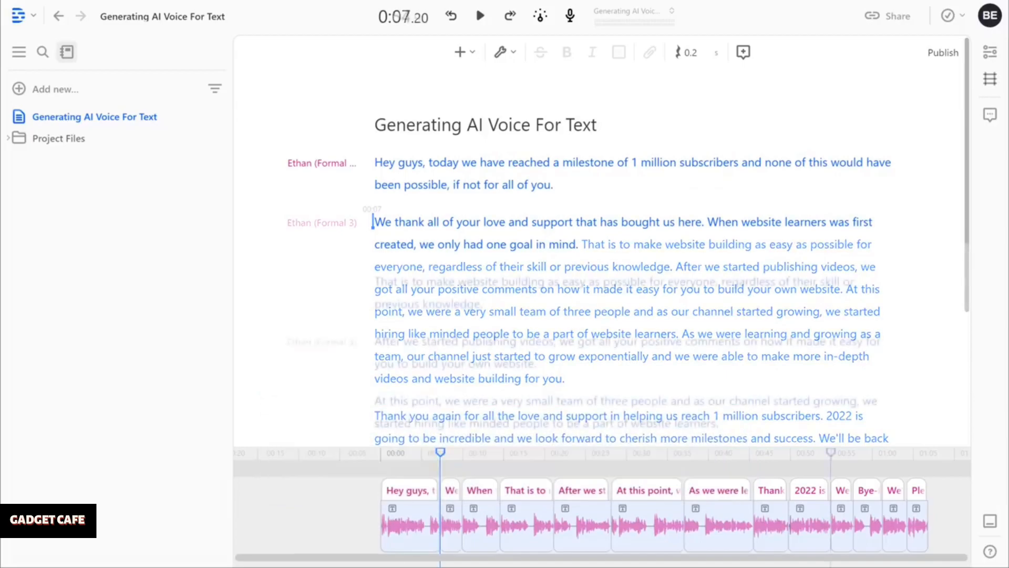
{"action": "scroll", "coordinate": [599, 236], "scroll_direction": "down", "scroll_amount": 7}
{"action": "scroll", "coordinate": [599, 236], "scroll_direction": "up", "scroll_amount": 8}
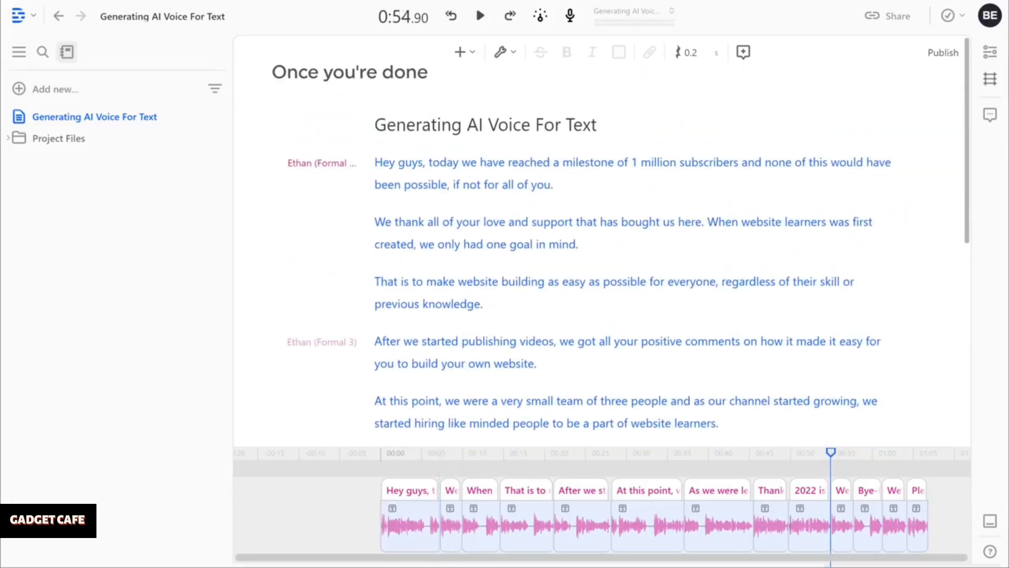
{"action": "left_click", "coordinate": [480, 17]}
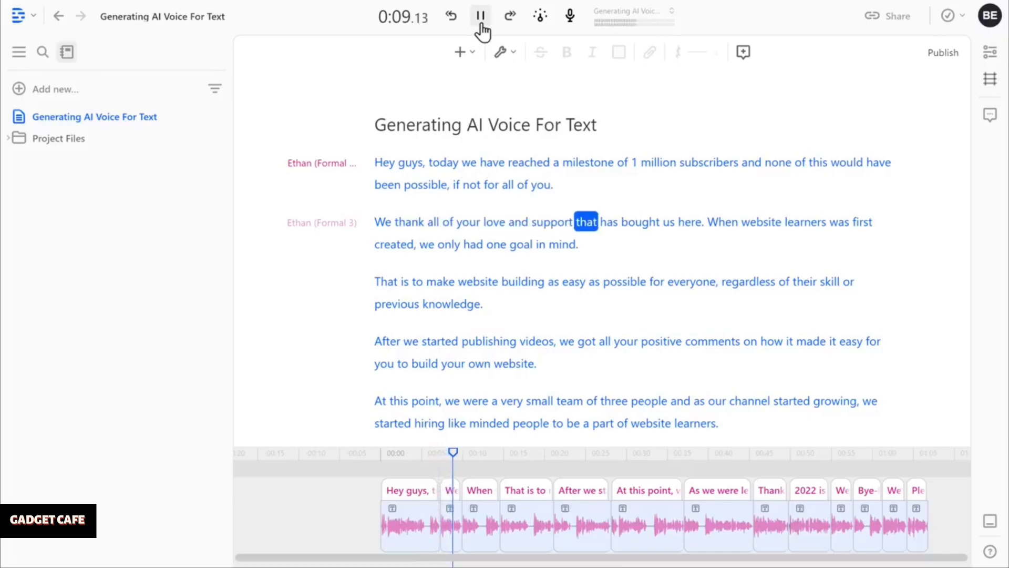
{"action": "left_click", "coordinate": [480, 22]}
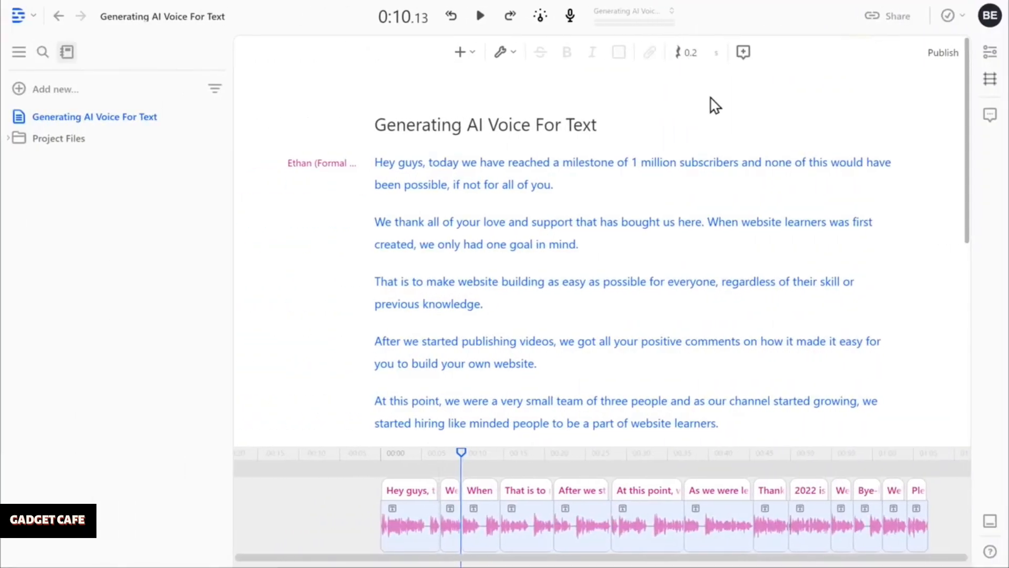
- Export the current composition as lossless WAV audio named "Generating AI Voice For Text" to the Audio folder and play the exported file
{"action": "left_click", "coordinate": [895, 21]}
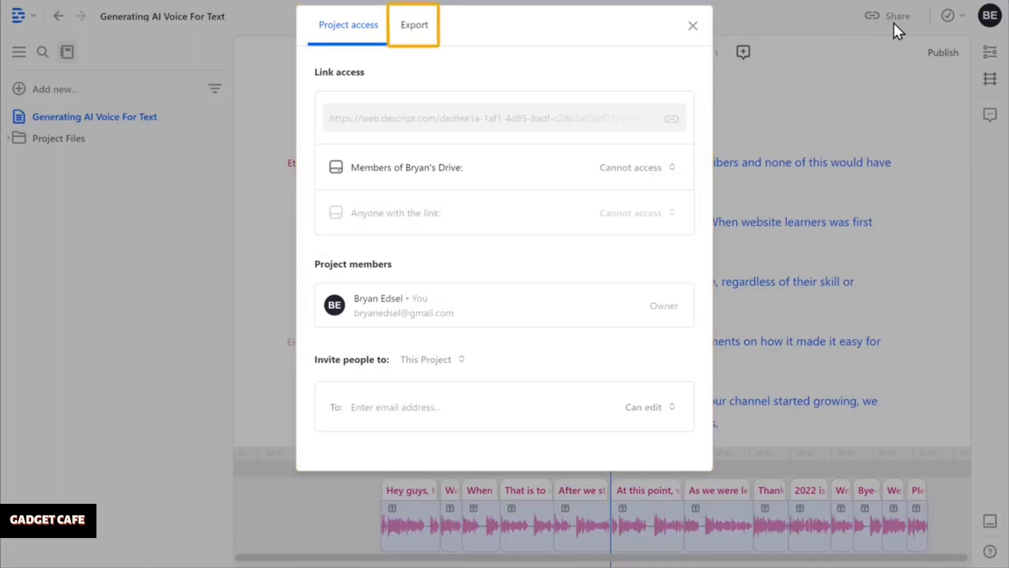
{"action": "left_click", "coordinate": [415, 40]}
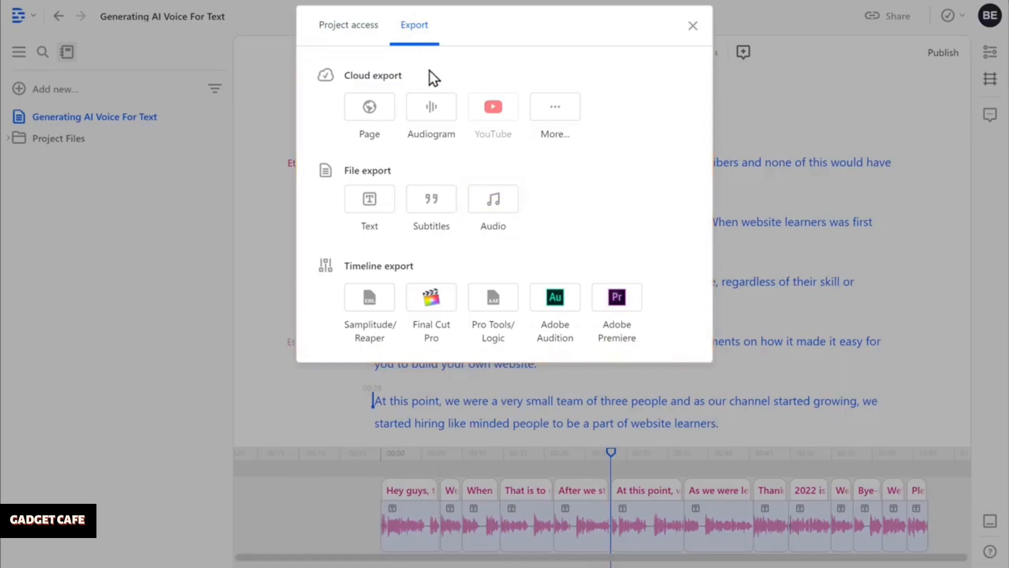
{"action": "left_click", "coordinate": [493, 231]}
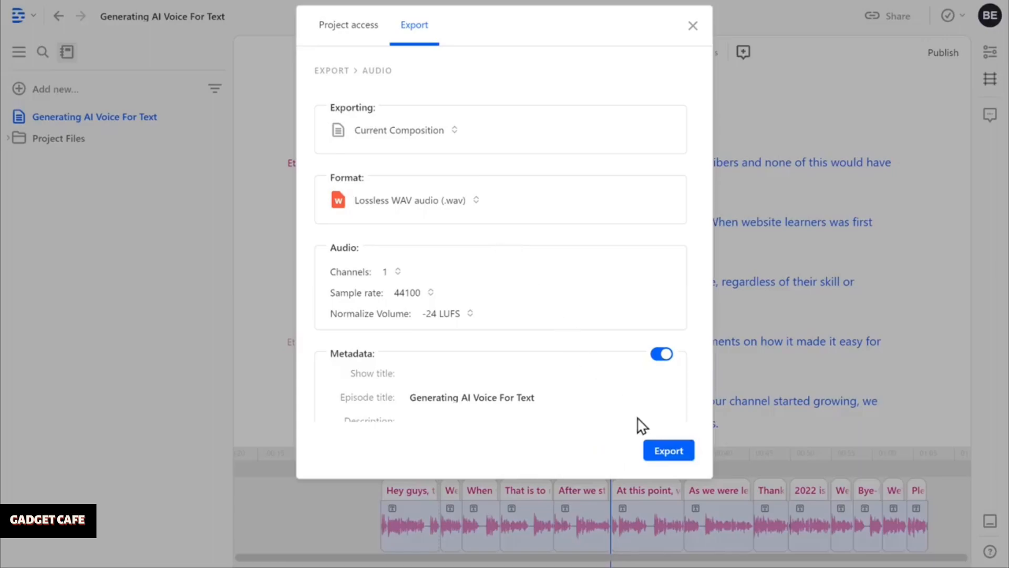
{"action": "left_click", "coordinate": [666, 456]}
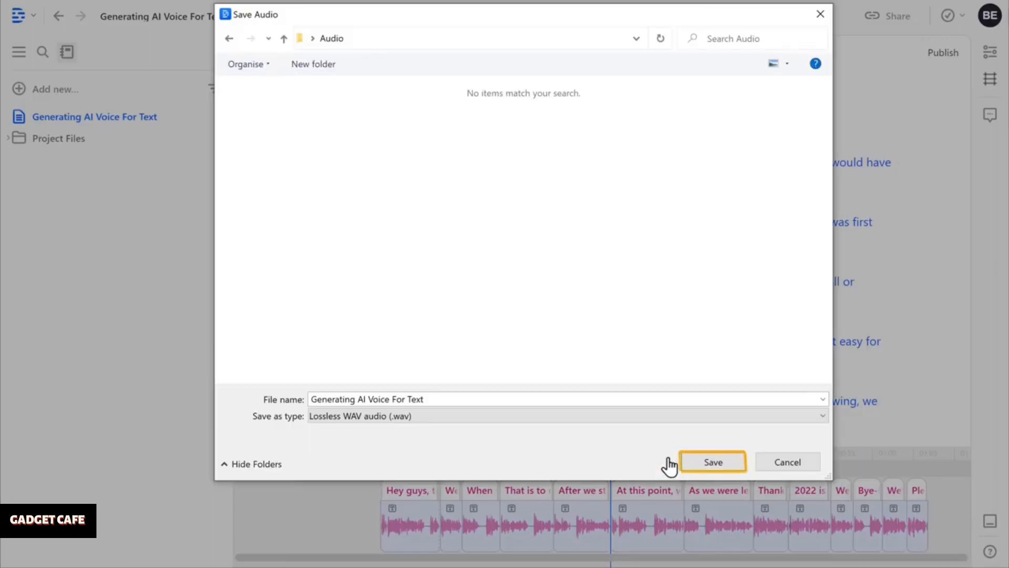
{"action": "left_click", "coordinate": [714, 466]}
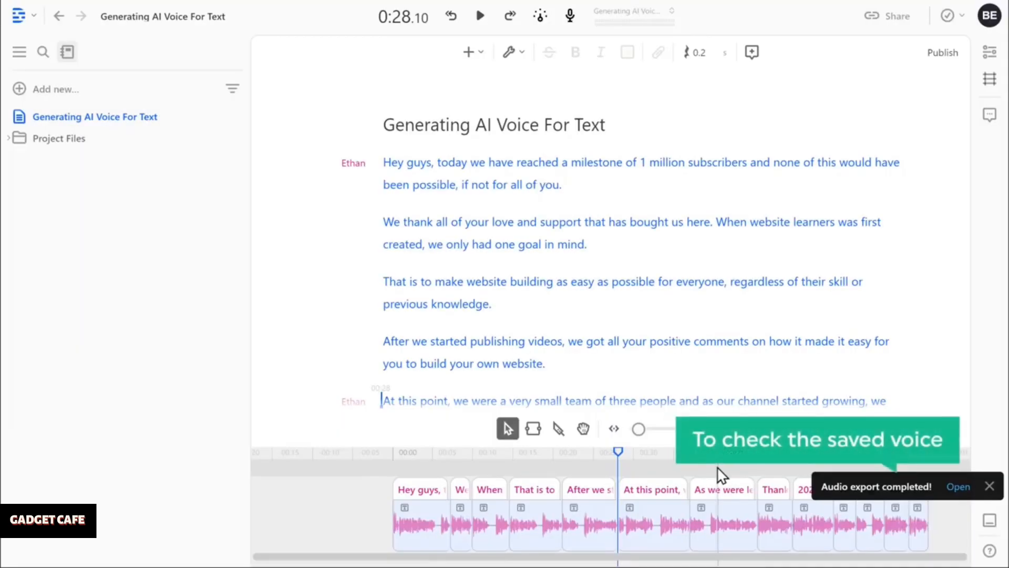
{"action": "left_click", "coordinate": [959, 493]}
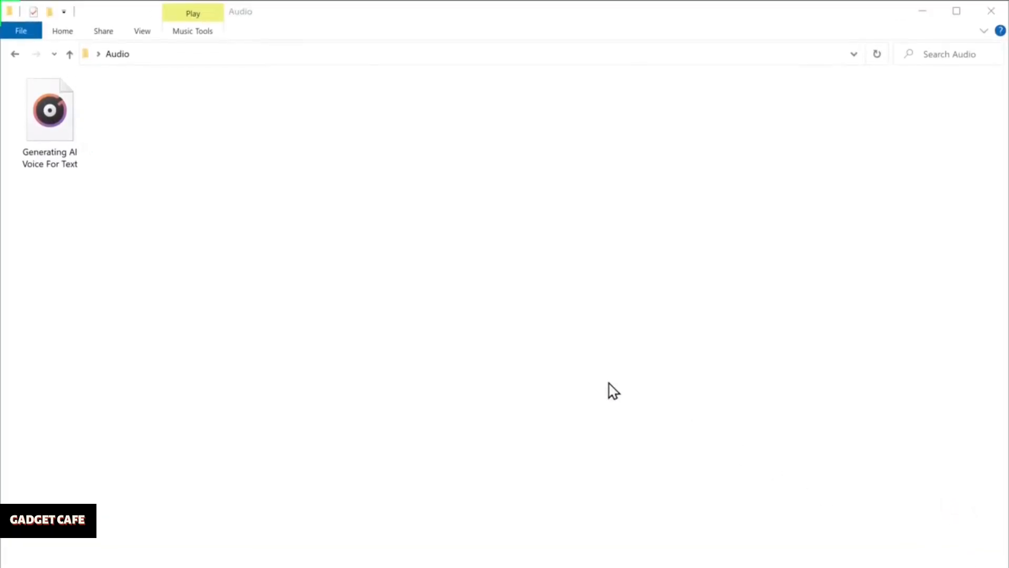
{"action": "double_click", "coordinate": [49, 109]}
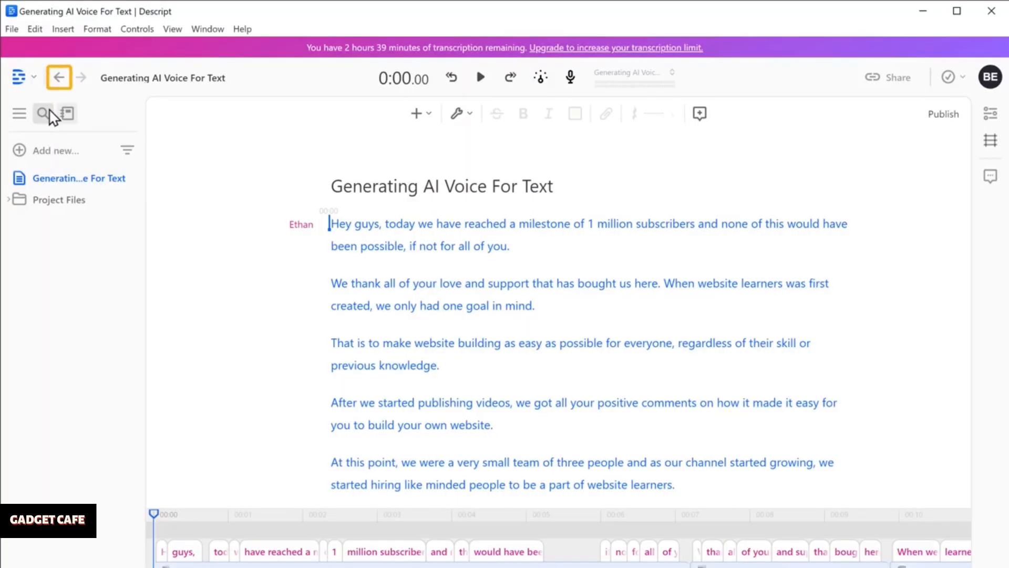
- Return to the drive view, start an Overdub voice clone project and open its linked training script in the browser
{"action": "left_click", "coordinate": [57, 84]}
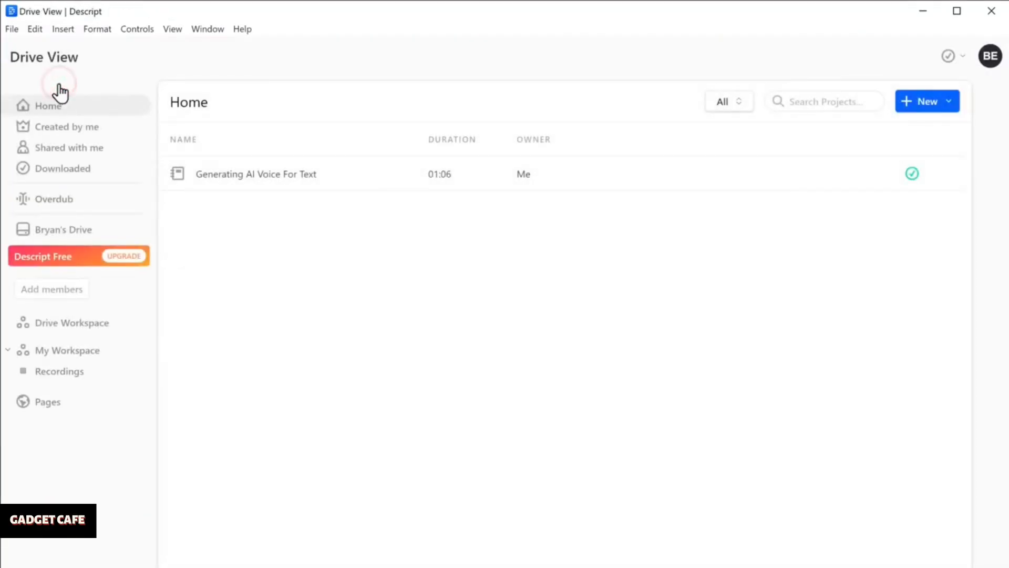
{"action": "left_click", "coordinate": [58, 206]}
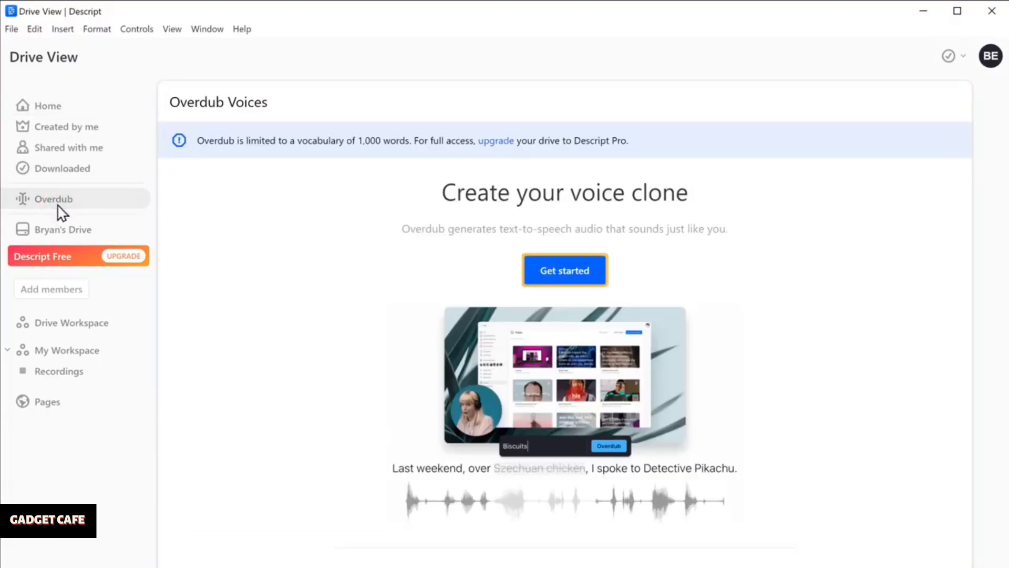
{"action": "left_click", "coordinate": [566, 277]}
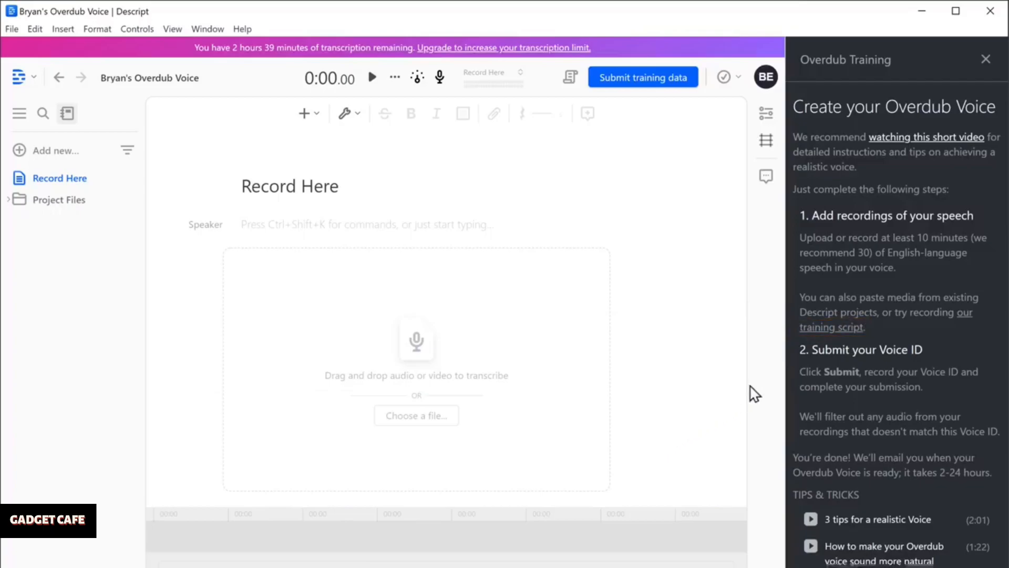
{"action": "left_click", "coordinate": [845, 332]}
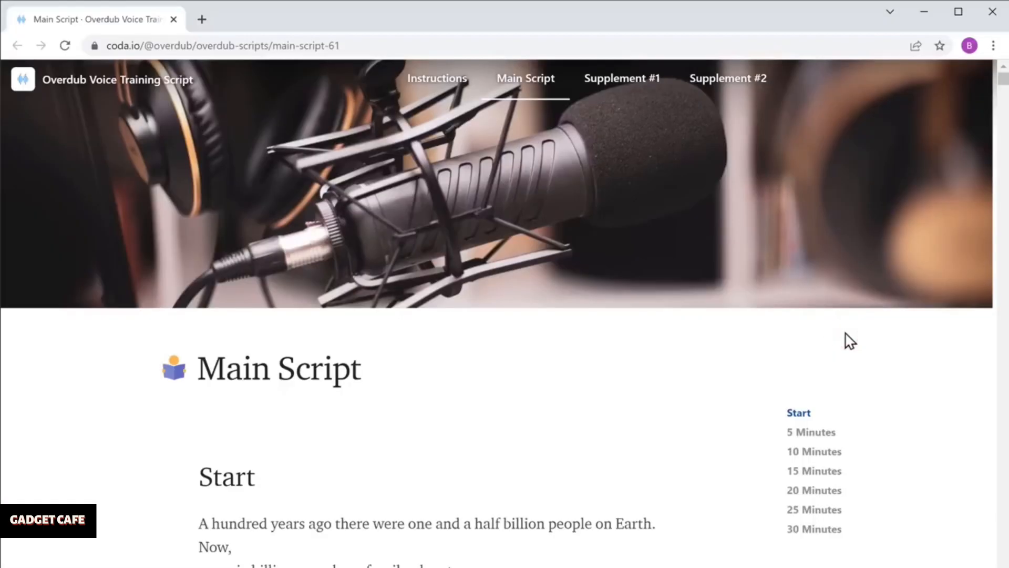
{"action": "scroll", "coordinate": [846, 340], "scroll_direction": "down", "scroll_amount": 5}
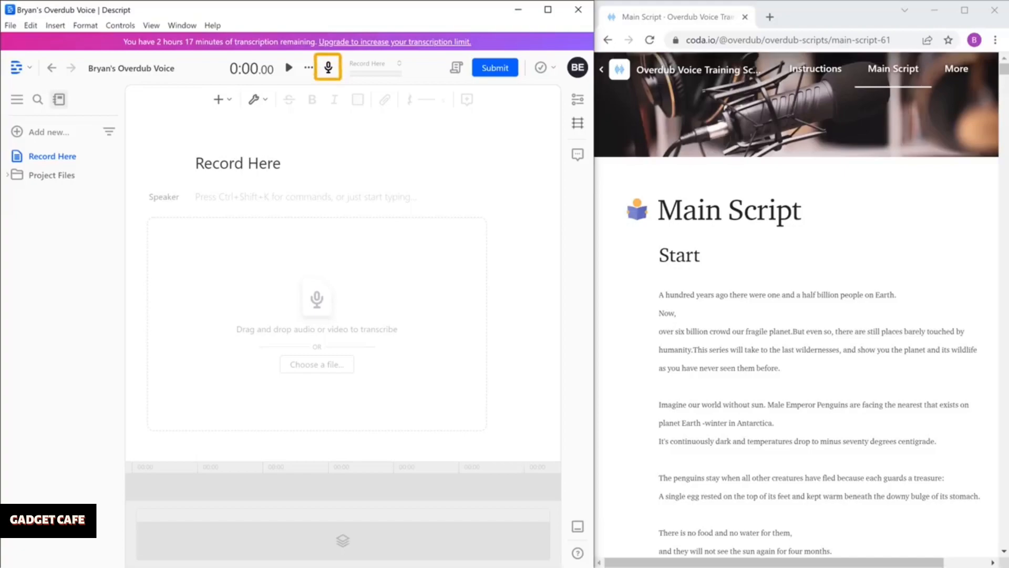
- Record a reading of the Main Script training text as Track 1 in the Overdub voice project, for at least 10 minutes
{"action": "left_click", "coordinate": [328, 74]}
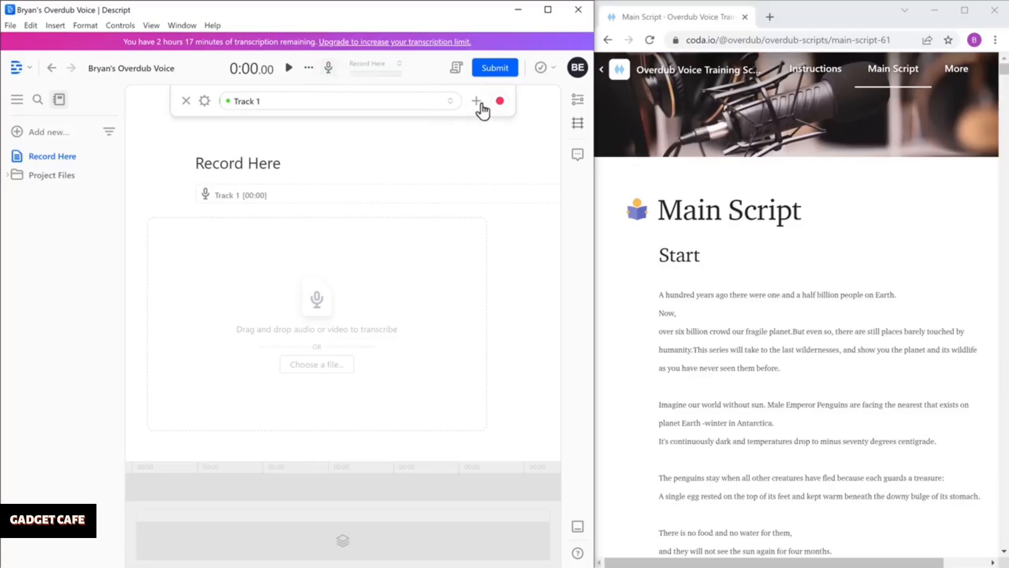
{"action": "left_click", "coordinate": [500, 103]}
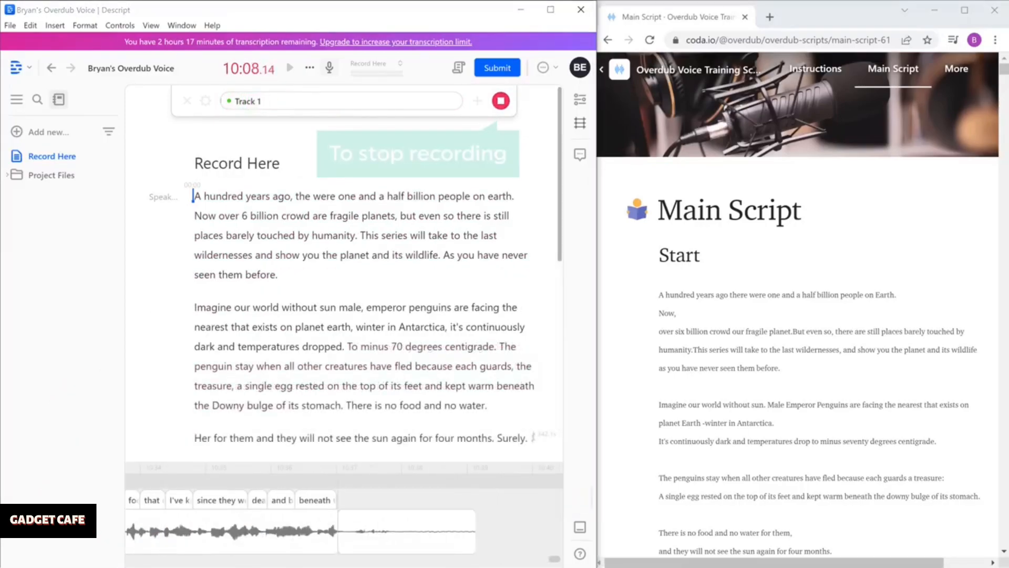
{"action": "left_click", "coordinate": [501, 103]}
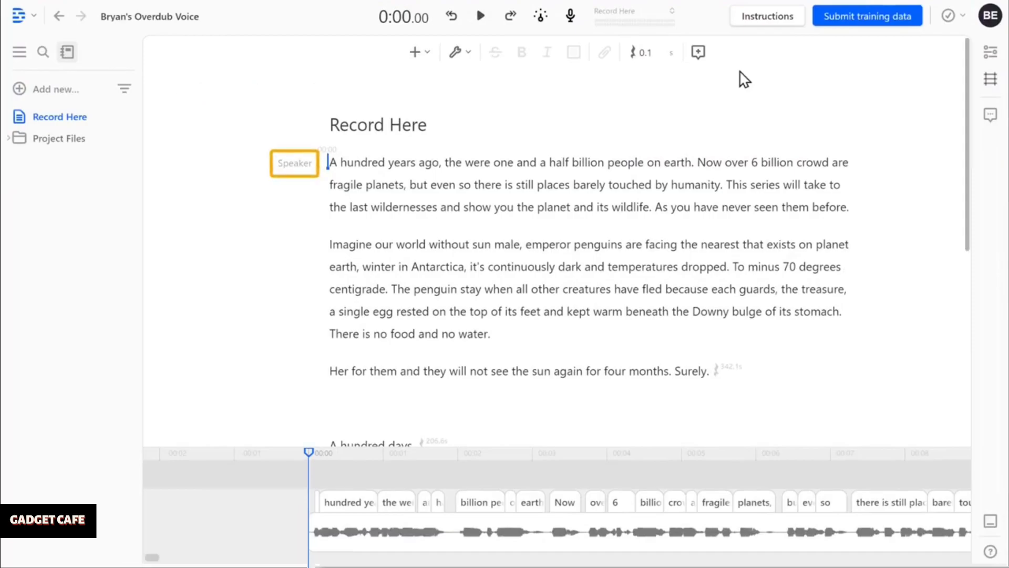
- Set the recorded transcript's speaker to the account owner's own voice and play back the start of the recording
{"action": "left_click", "coordinate": [295, 168]}
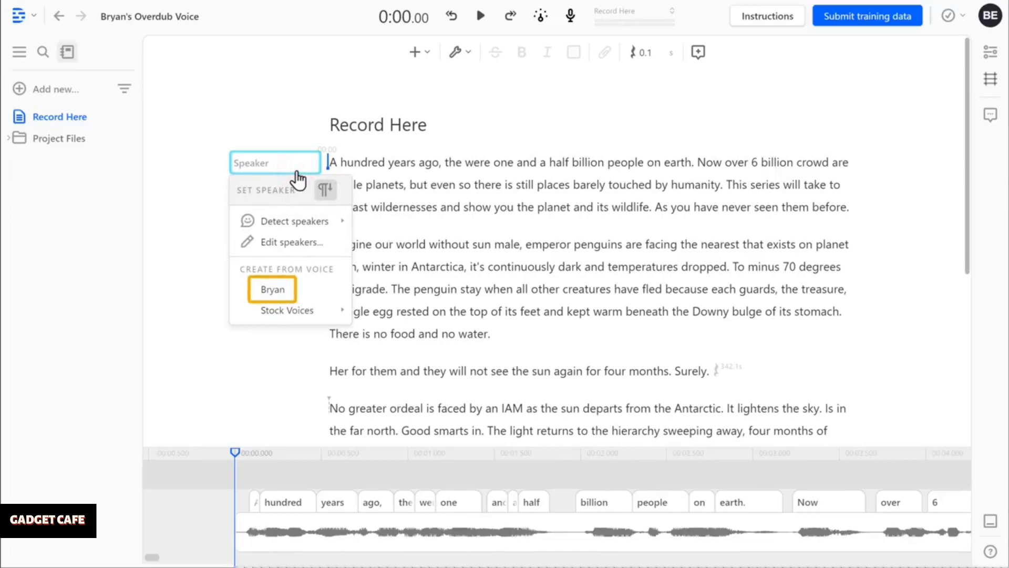
{"action": "left_click", "coordinate": [273, 292]}
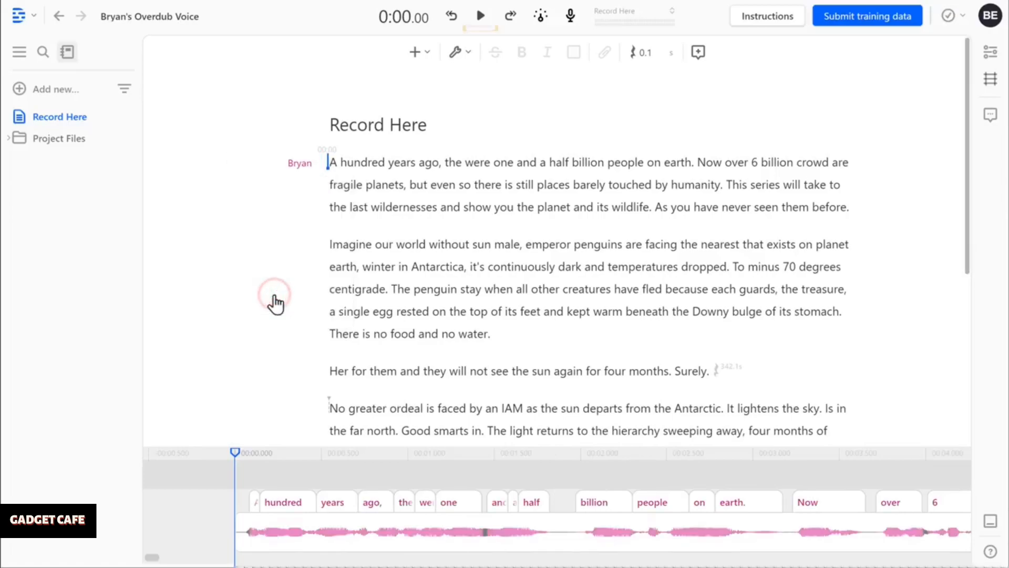
{"action": "left_click", "coordinate": [480, 24]}
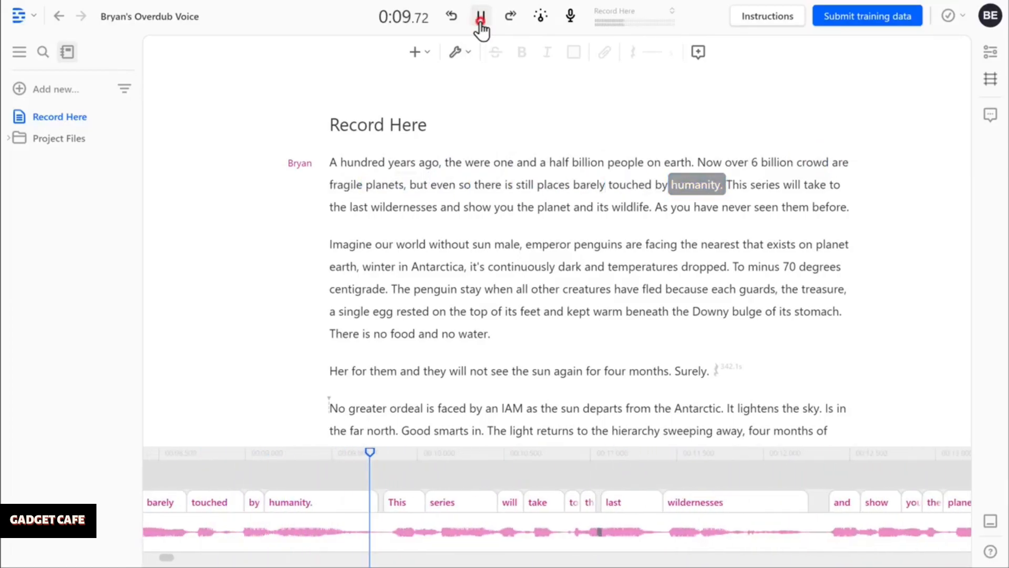
{"action": "left_click", "coordinate": [480, 16]}
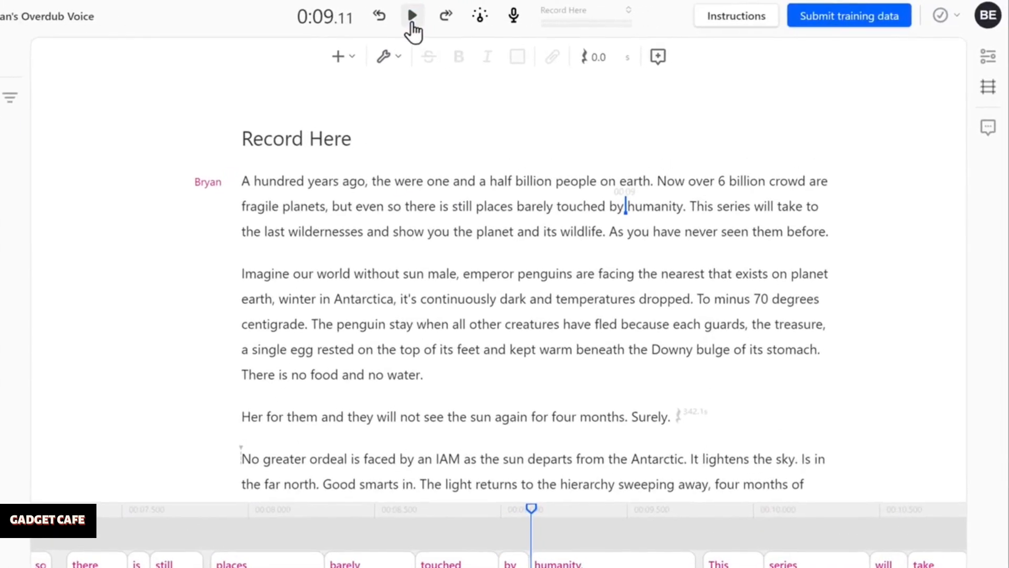
{"action": "left_click", "coordinate": [411, 25]}
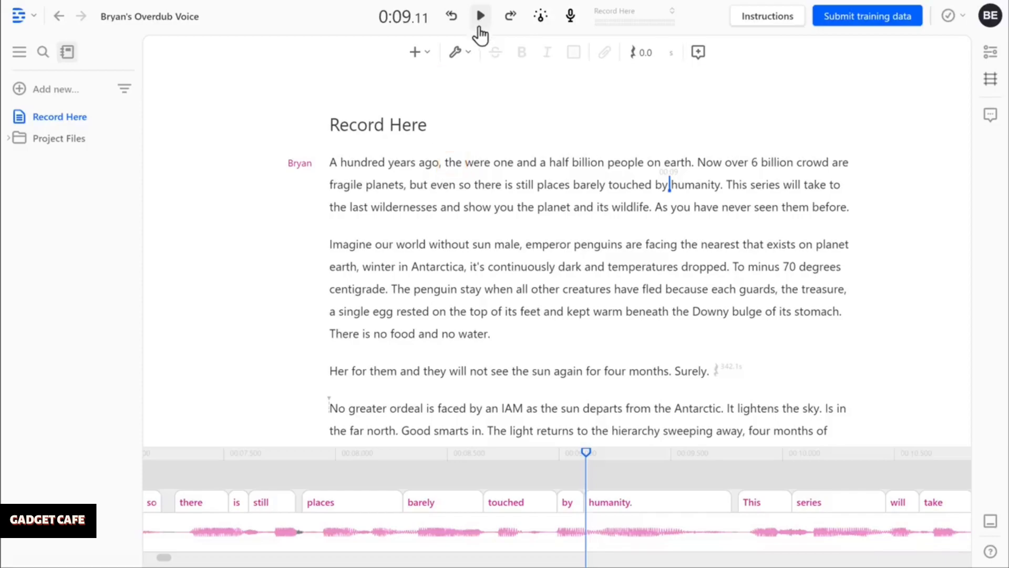
- Correct the transcript's first paragraph to read "there were one" and "our fragile planets", and play back the recording
{"action": "left_click_drag", "start_coordinate": [442, 161], "coordinate": [462, 161]}
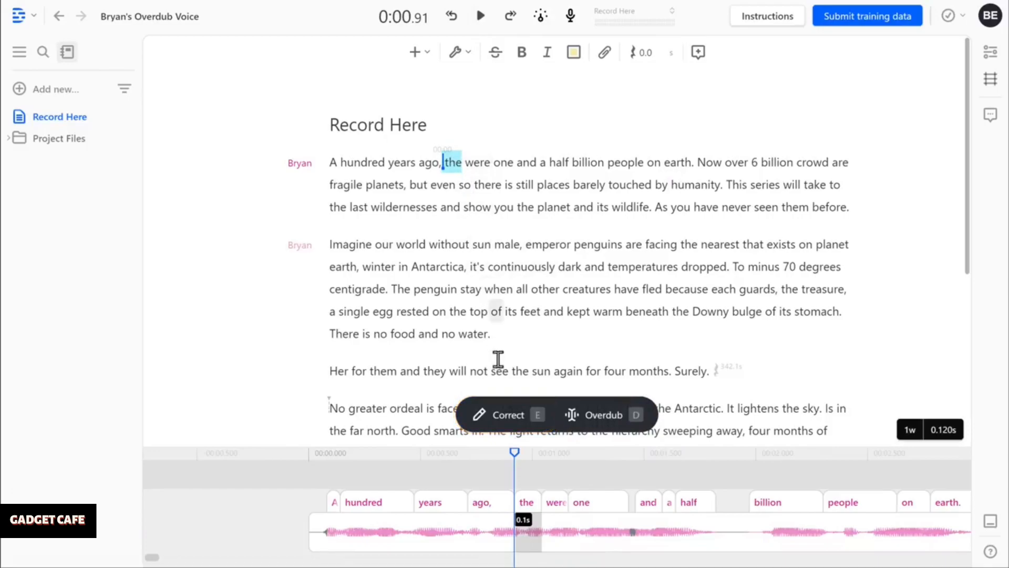
{"action": "left_click", "coordinate": [508, 419]}
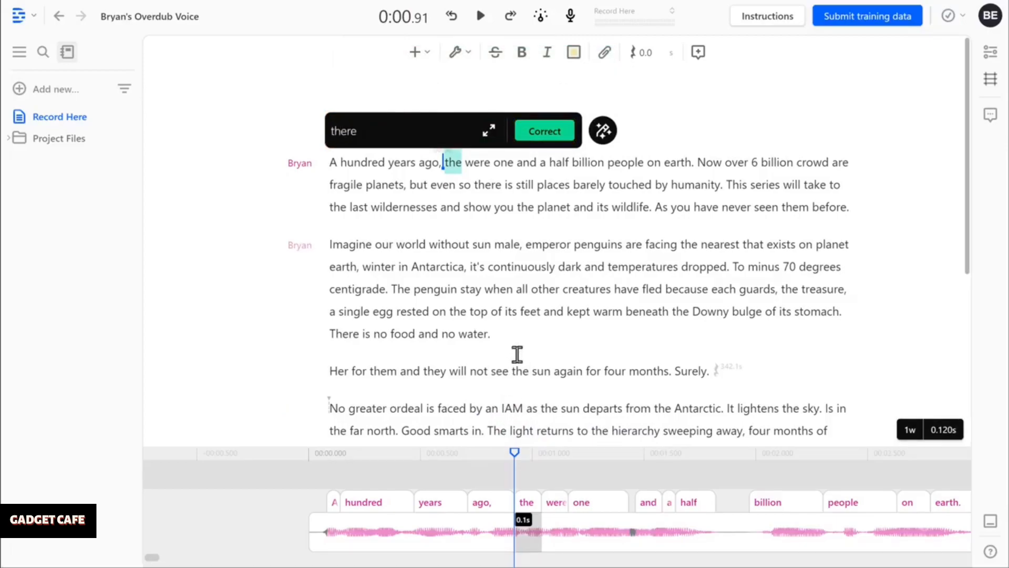
{"action": "left_click", "coordinate": [545, 135]}
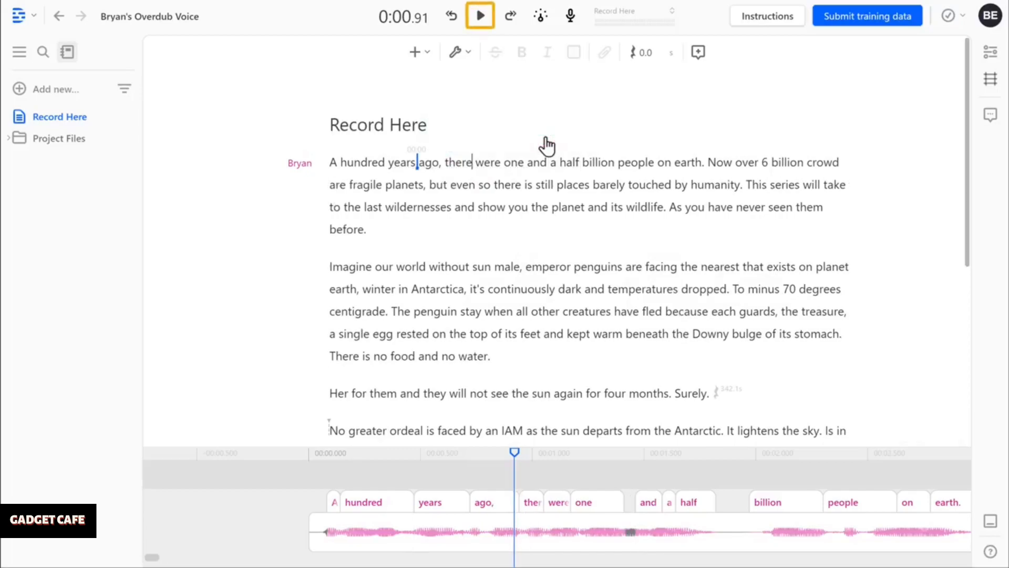
{"action": "left_click", "coordinate": [480, 17]}
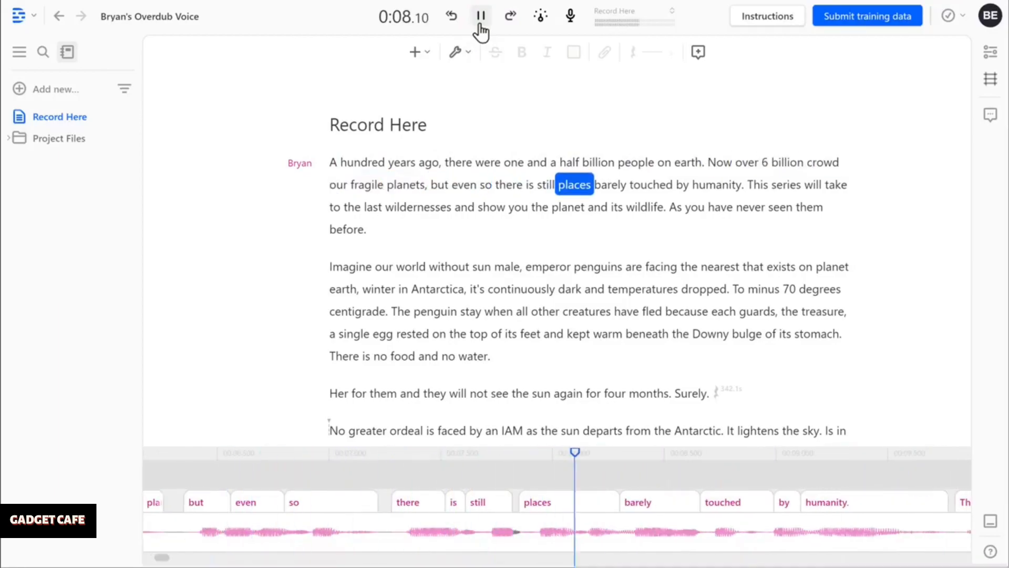
{"action": "left_click", "coordinate": [480, 24]}
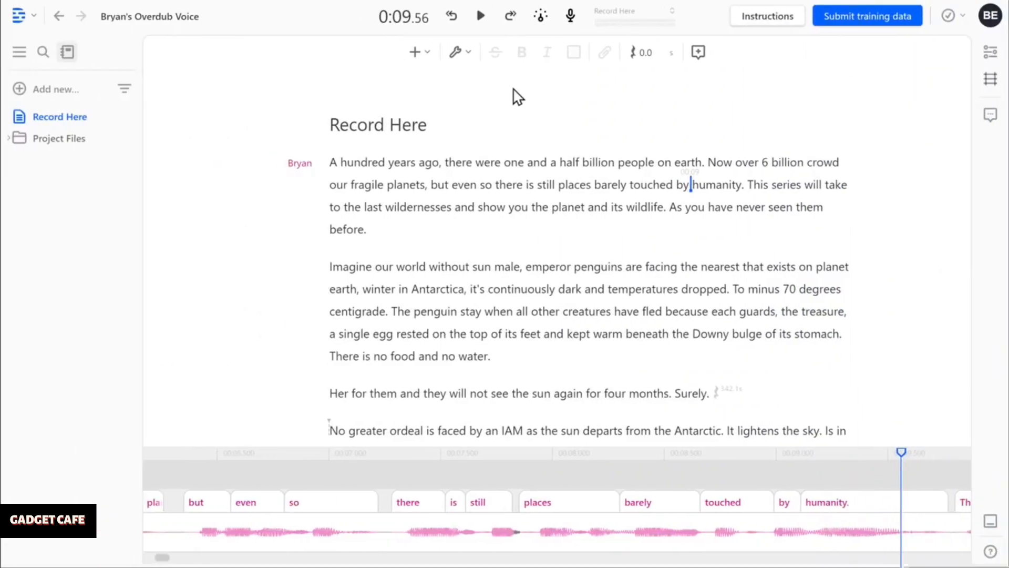
- Submit the Overdub training data with a recorded Voice ID reading of the consent statement
{"action": "left_click", "coordinate": [862, 28]}
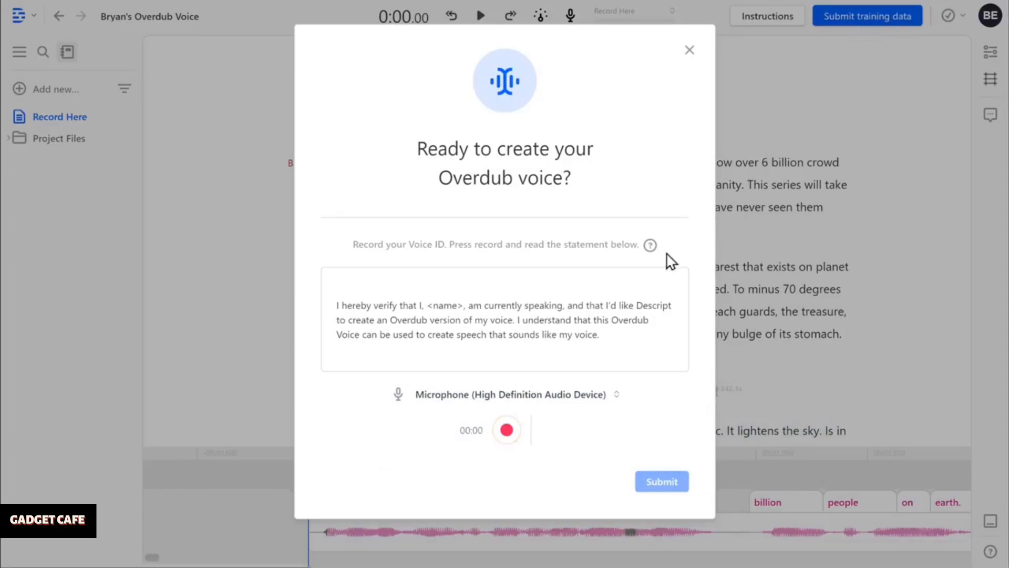
{"action": "left_click", "coordinate": [506, 432]}
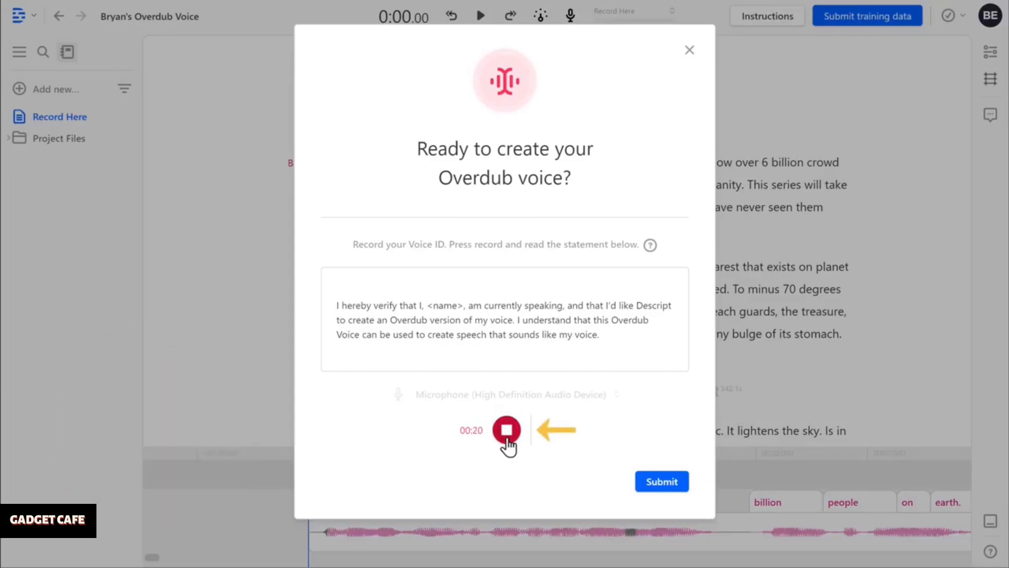
{"action": "left_click", "coordinate": [506, 432]}
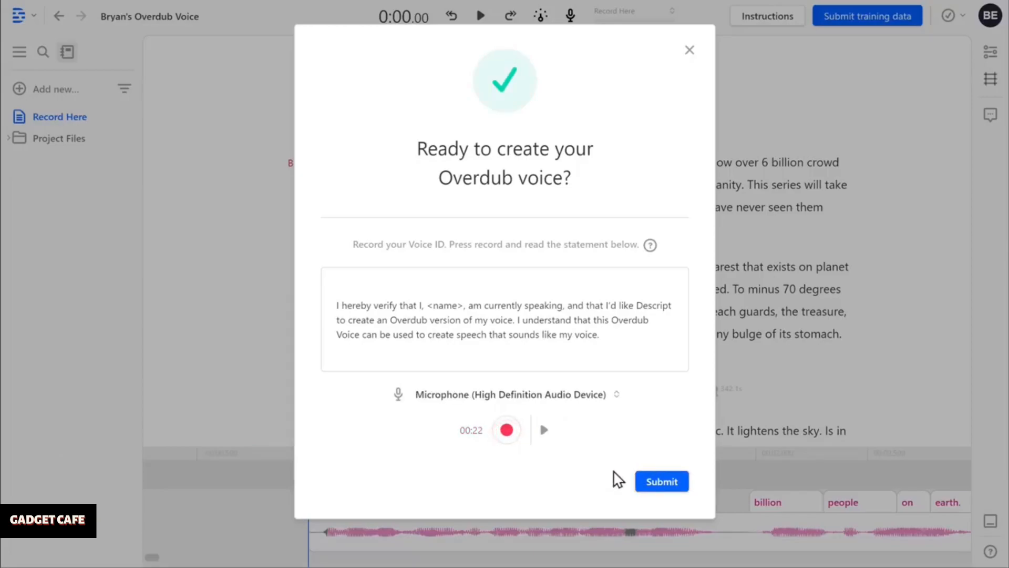
{"action": "left_click", "coordinate": [662, 482]}
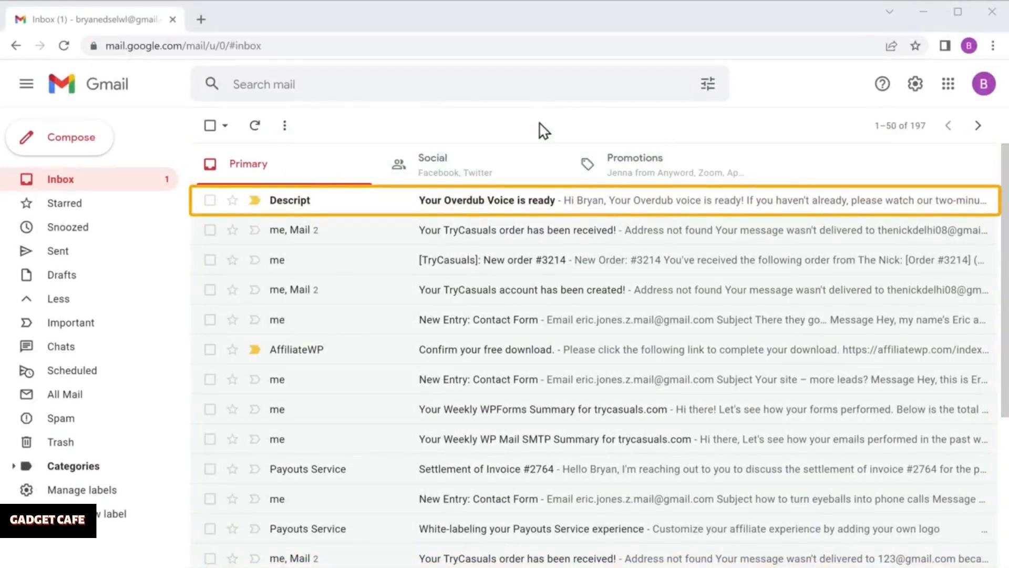
- Open the "Your Overdub Voice is ready" email, and create a Descript project in My Workspace titled with the owner's first name plus "Automatic Voice"
{"action": "left_click", "coordinate": [538, 212]}
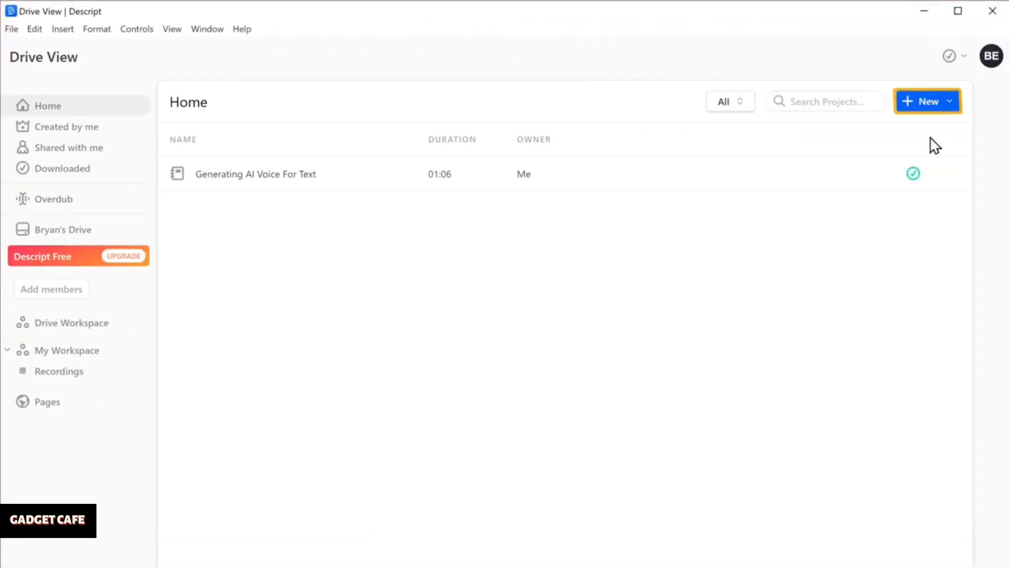
{"action": "left_click", "coordinate": [929, 105]}
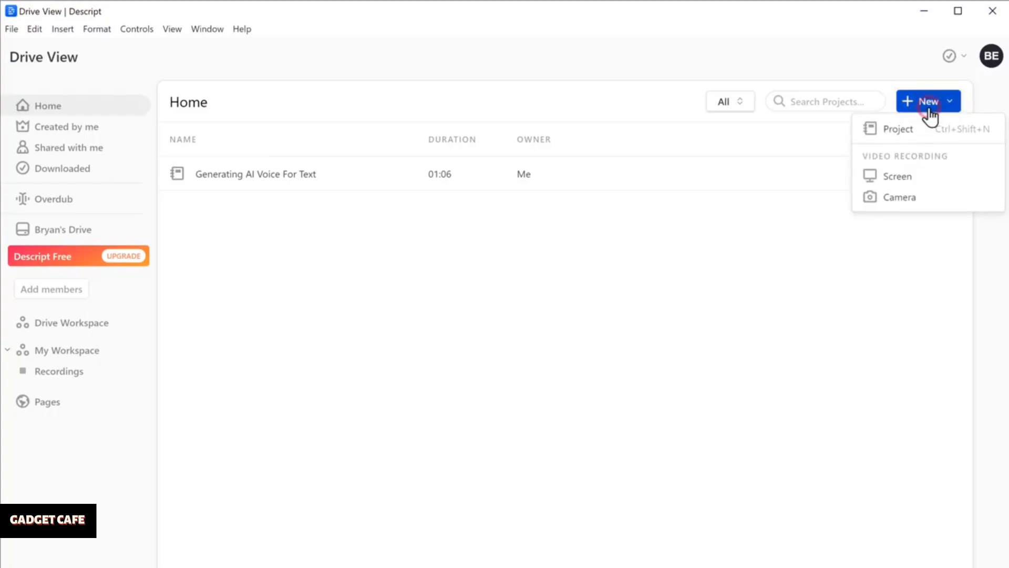
{"action": "left_click", "coordinate": [901, 135]}
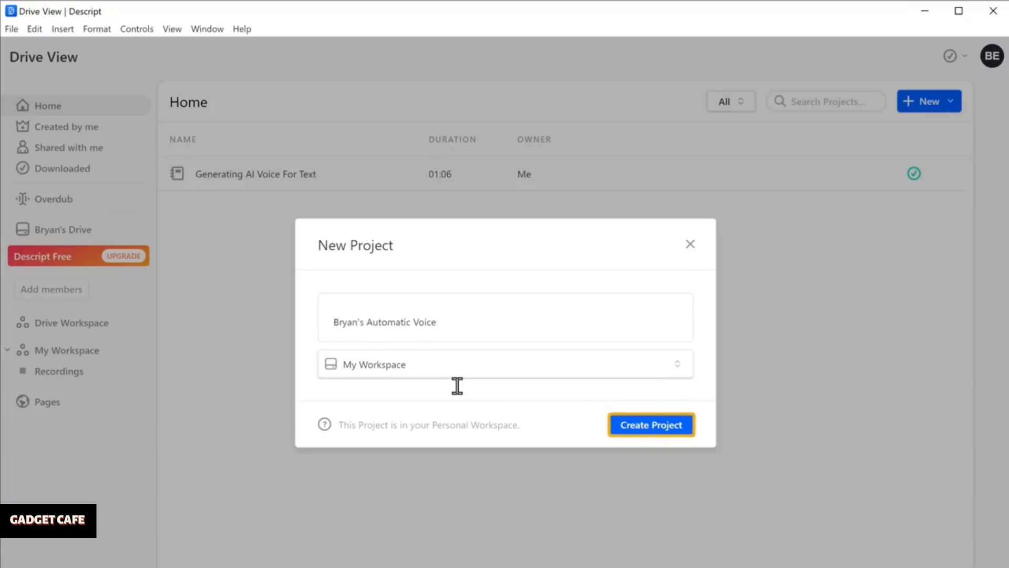
{"action": "left_click", "coordinate": [653, 431]}
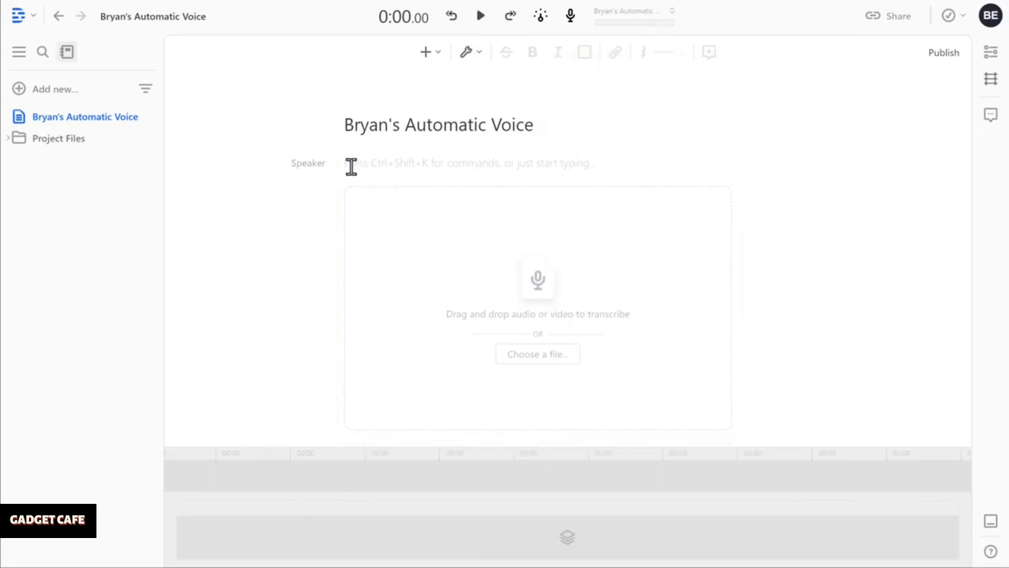
- Write the narration script in the new composition, starting "Hey guys, today we have reached a milestone of 1 million subscribers"
{"action": "type", "text": "Hey guys, toda"}
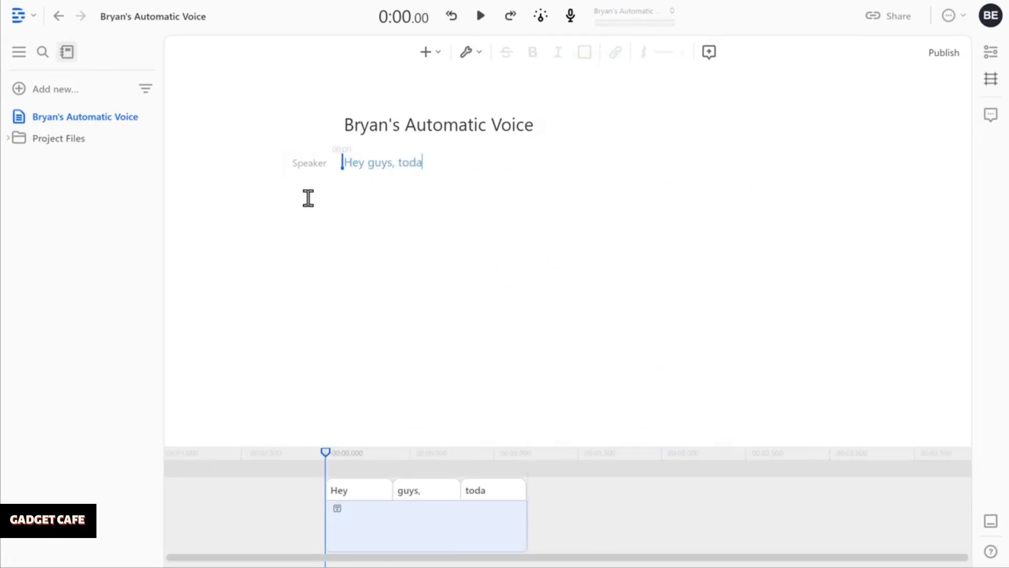
{"action": "type", "text": "y we have reached a milestone of 1 million subscribers  and none of this would have been possible, if not for all of you."}
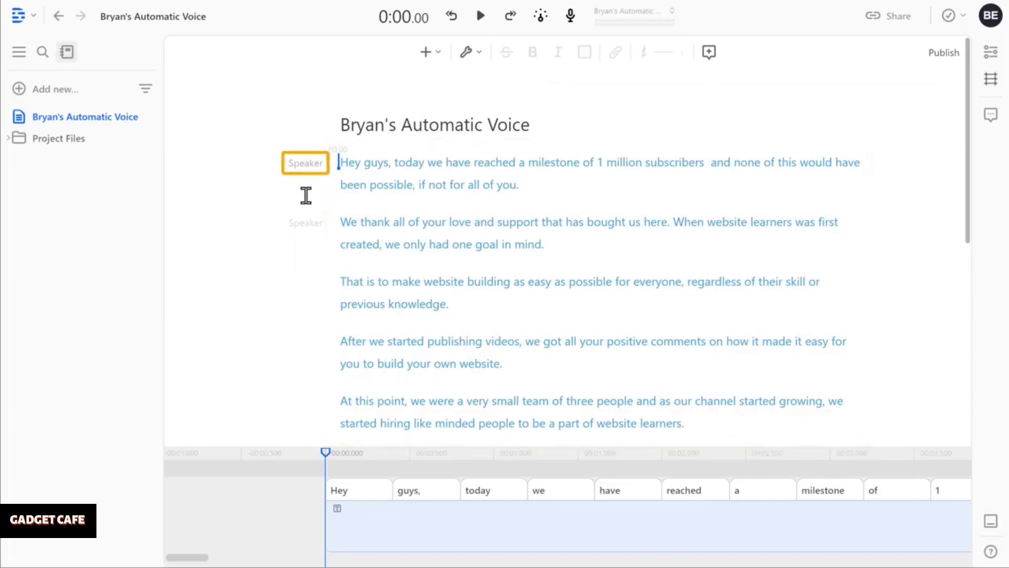
- Set the script's speaker to the account owner's own Overdub voice and play back the beginning of the generated narration
{"action": "left_click", "coordinate": [305, 167]}
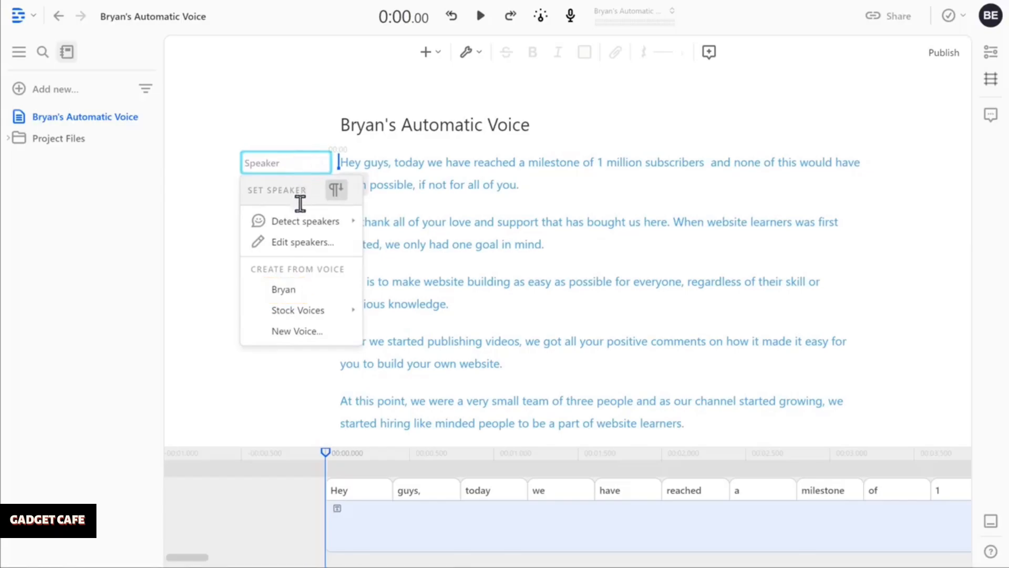
{"action": "left_click", "coordinate": [285, 290]}
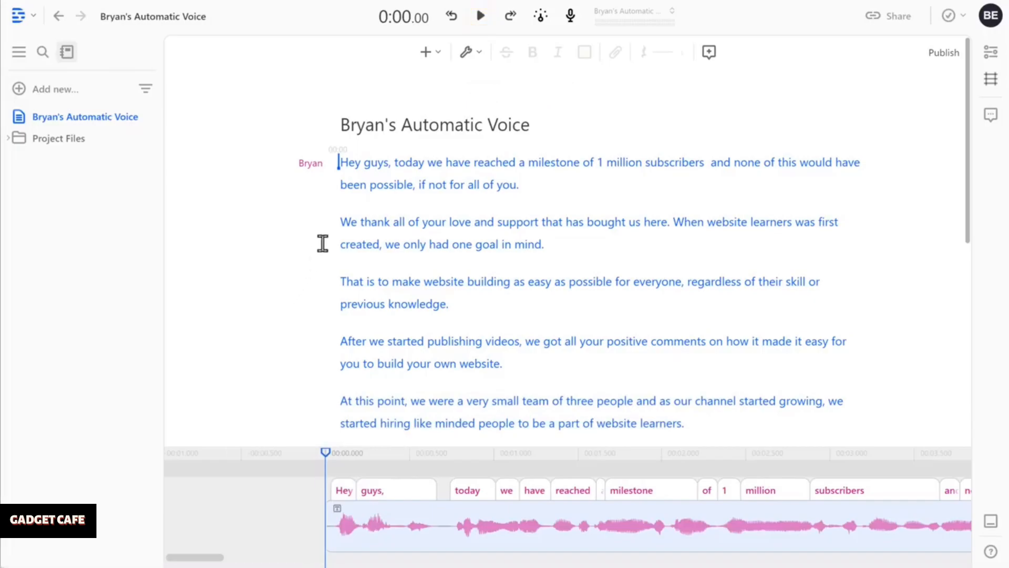
{"action": "left_click", "coordinate": [480, 16]}
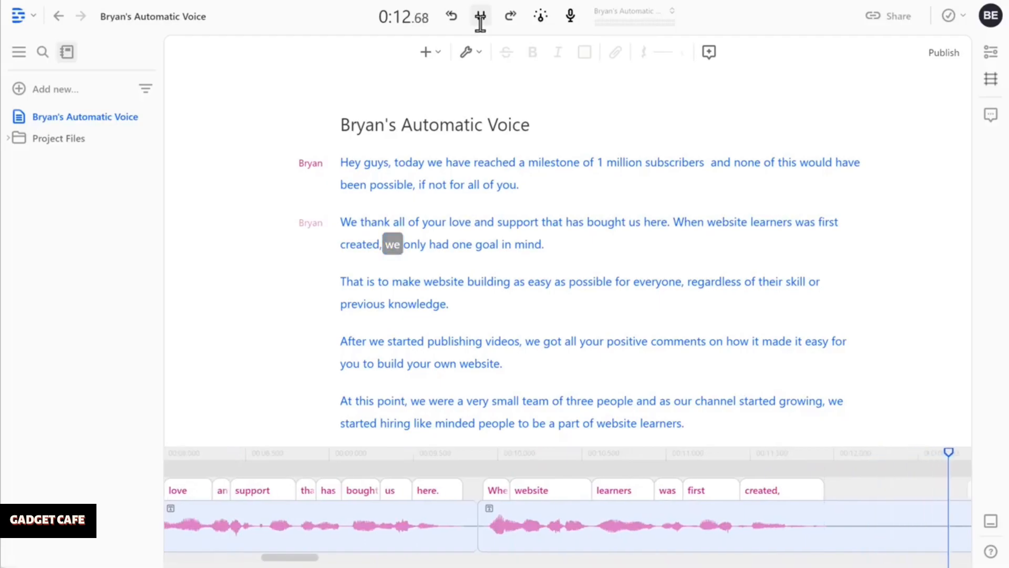
{"action": "left_click", "coordinate": [481, 17]}
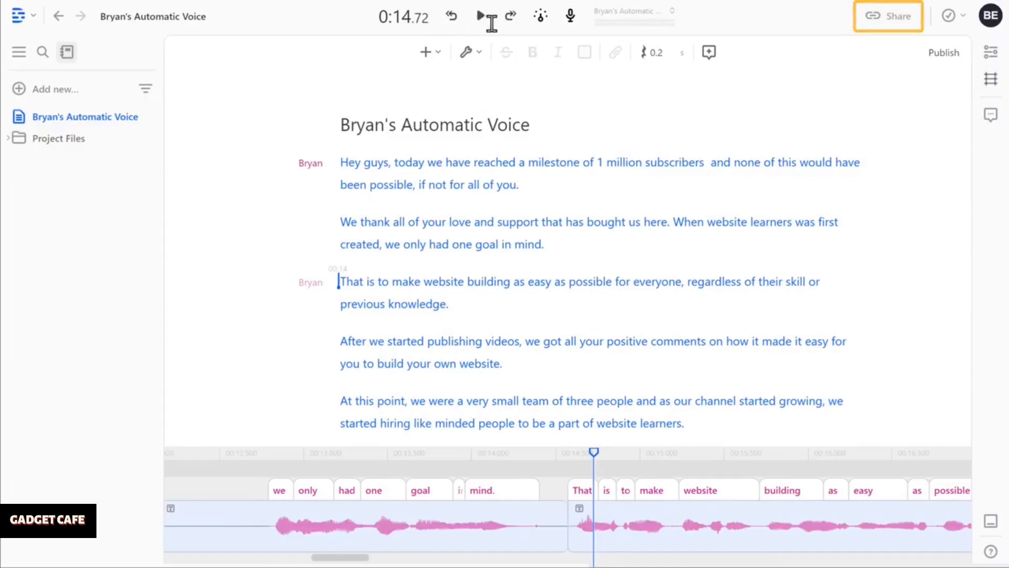
- Export the current composition as a lossless WAV audio file to the Audio folder and play the exported file
{"action": "left_click", "coordinate": [901, 22]}
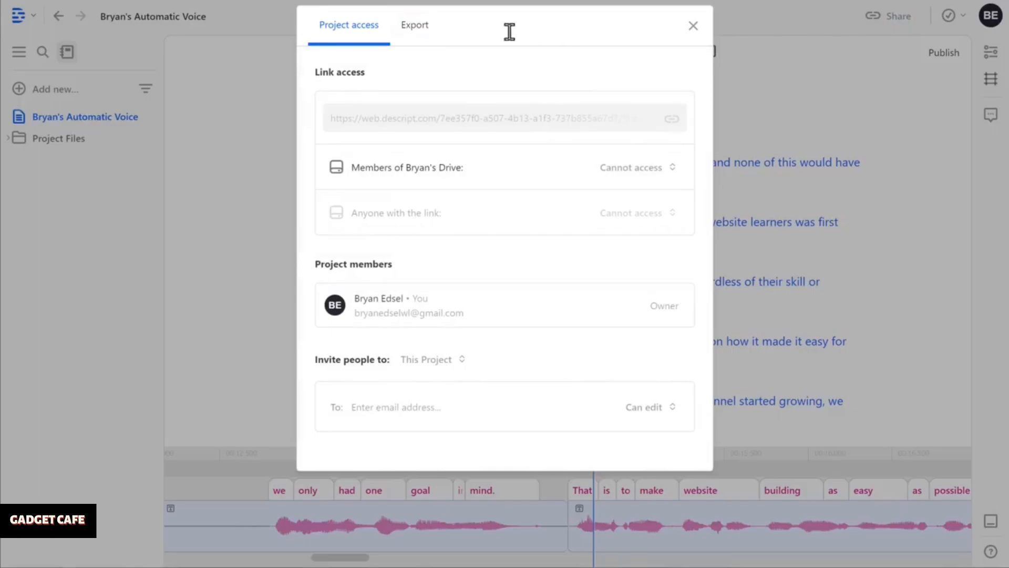
{"action": "left_click", "coordinate": [416, 27]}
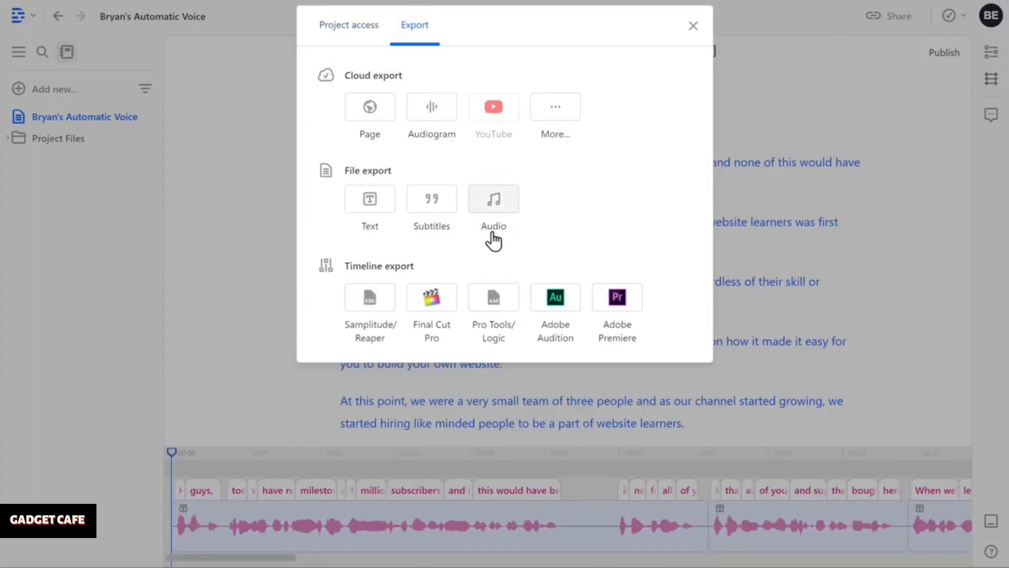
{"action": "left_click", "coordinate": [493, 232]}
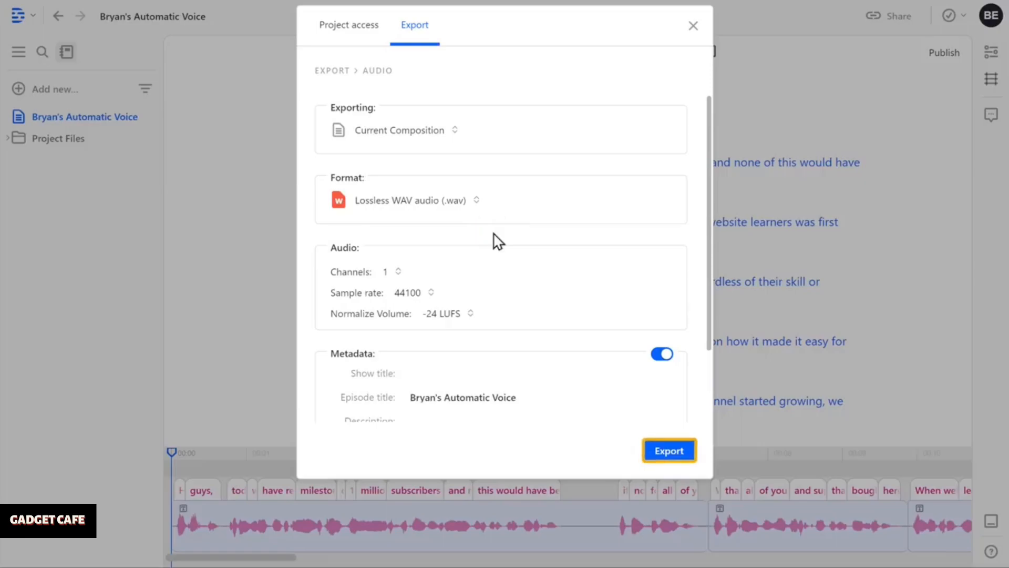
{"action": "left_click", "coordinate": [670, 452]}
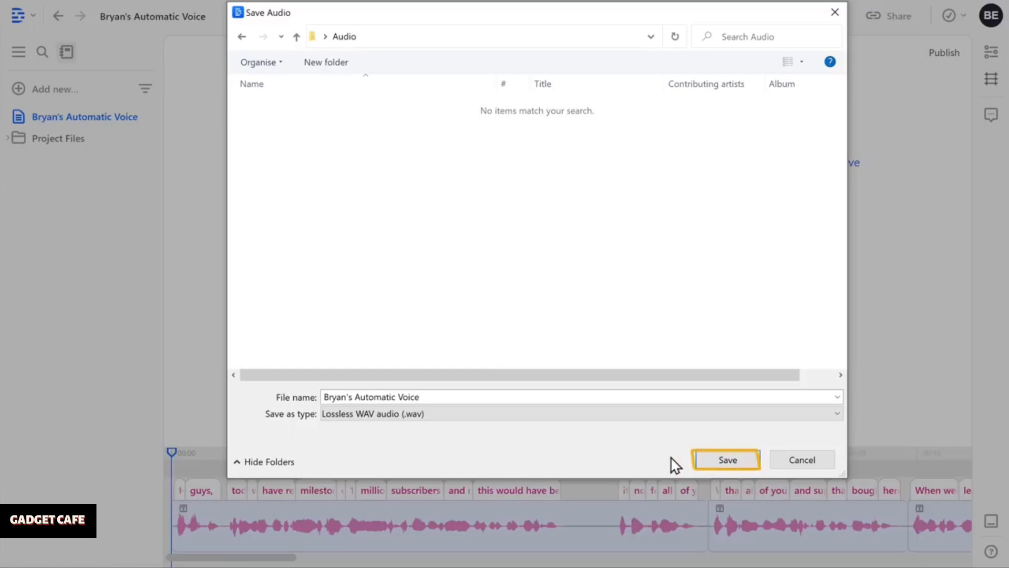
{"action": "left_click", "coordinate": [728, 461]}
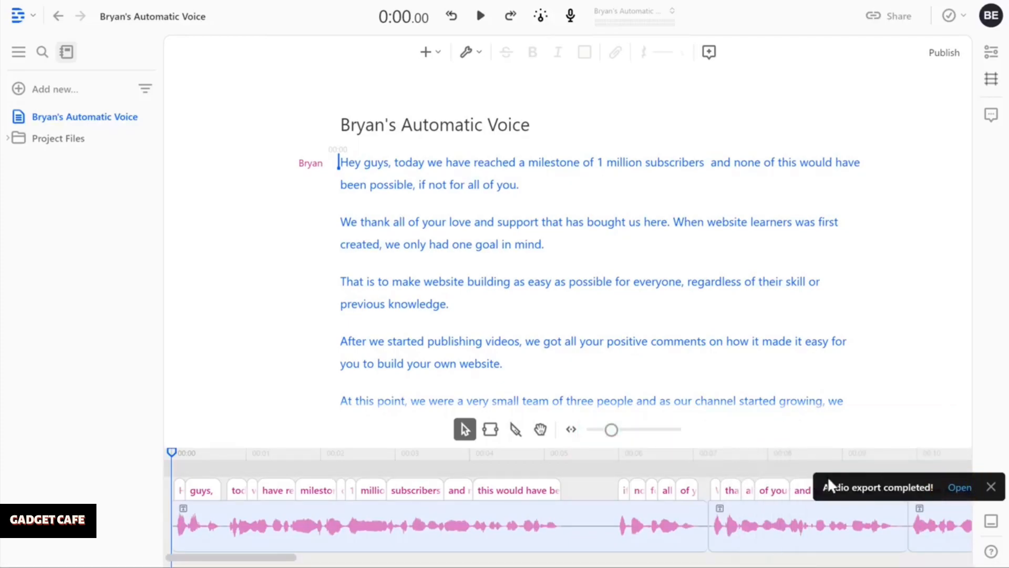
{"action": "left_click", "coordinate": [960, 488]}
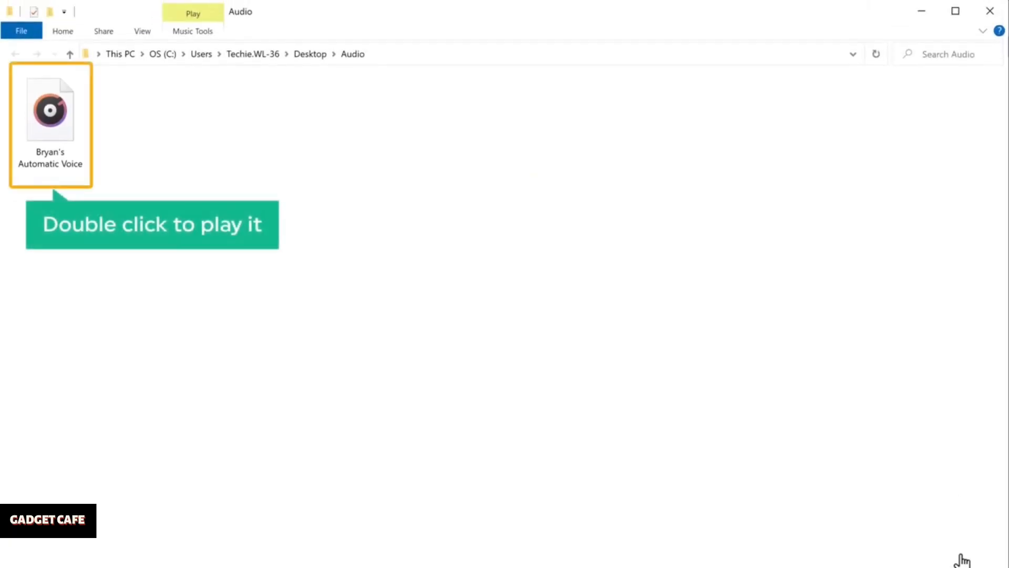
{"action": "double_click", "coordinate": [49, 110]}
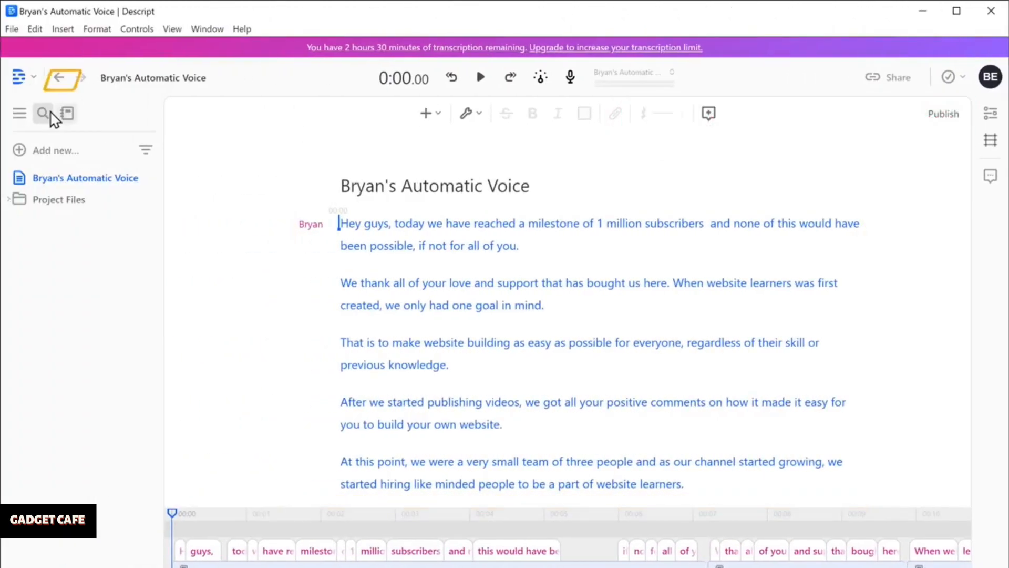
- Return to the drive's Overdub voices and open the subscription settings for upgrading to the Pro plan
{"action": "left_click", "coordinate": [59, 78]}
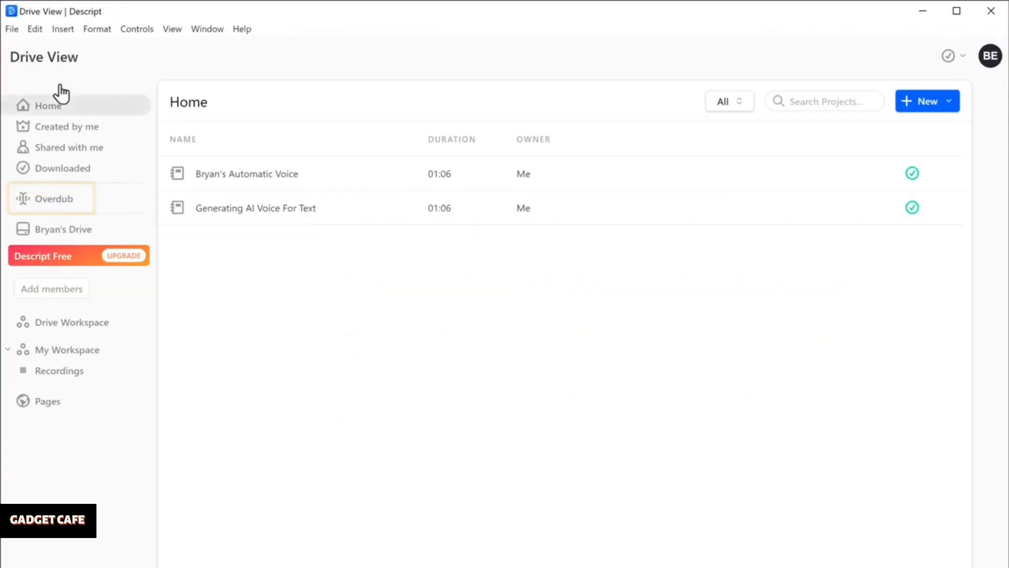
{"action": "left_click", "coordinate": [54, 205]}
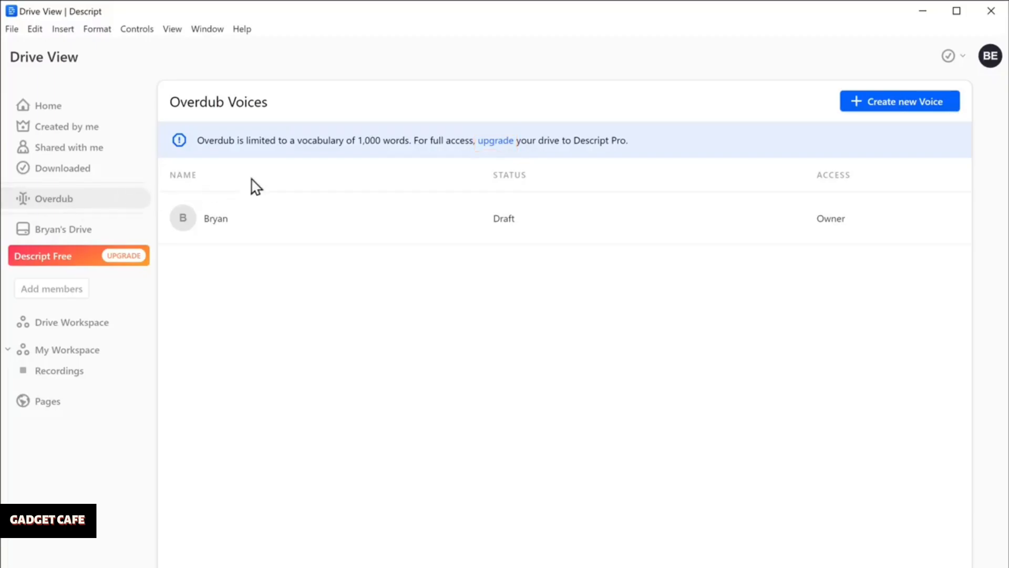
{"action": "left_click", "coordinate": [496, 145]}
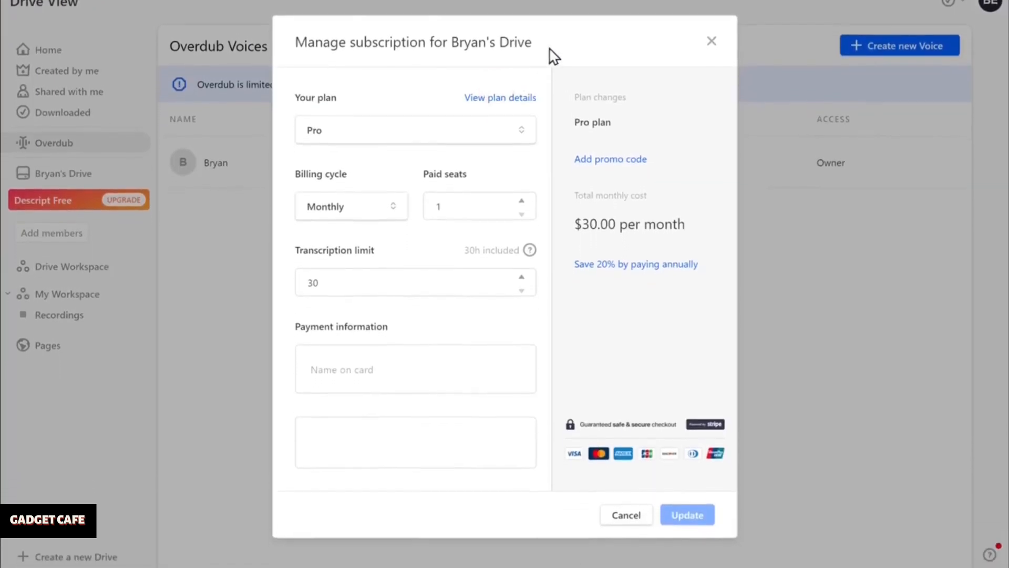